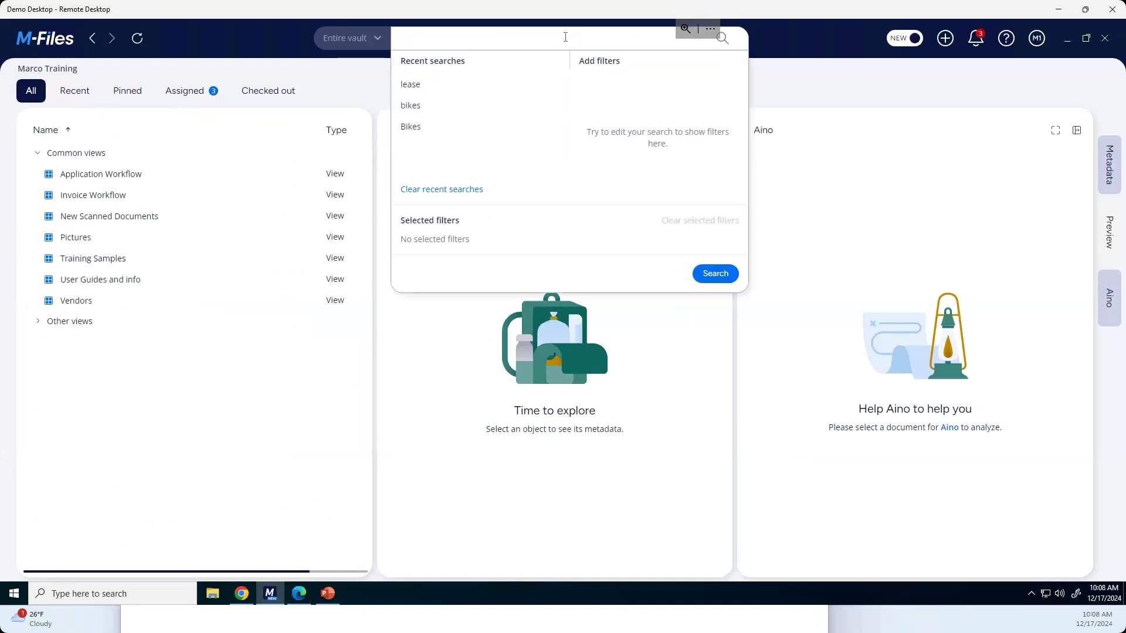
Search the vault for "bikes" with the filter Vendor OBJ is Victory Bikes
{"action": "type", "text": "bikes"}
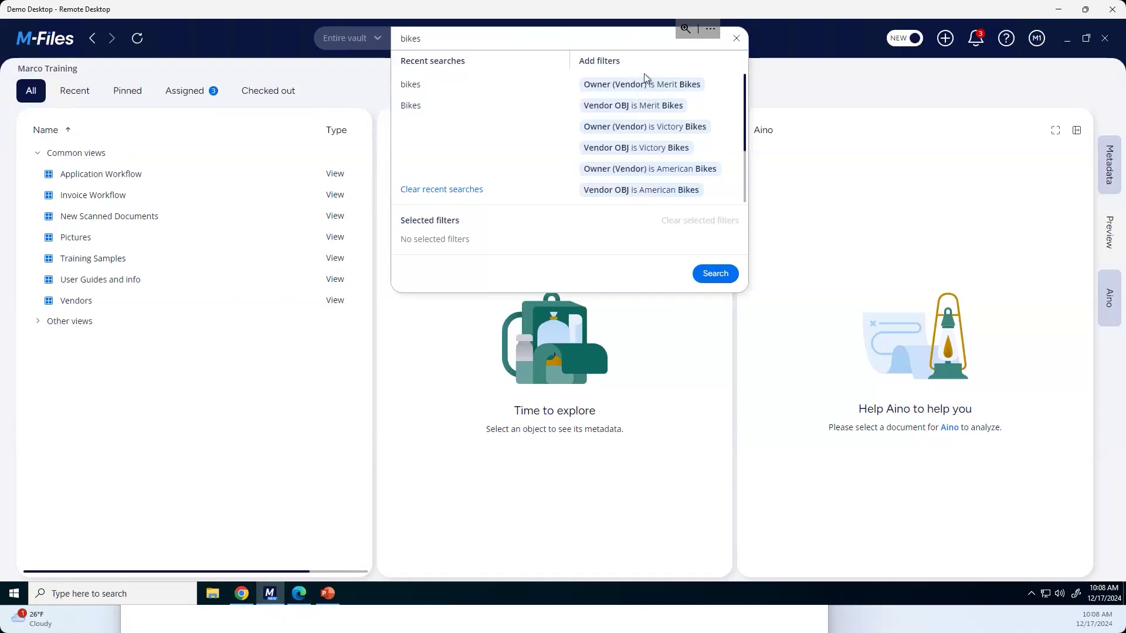
{"action": "left_click", "coordinate": [610, 152]}
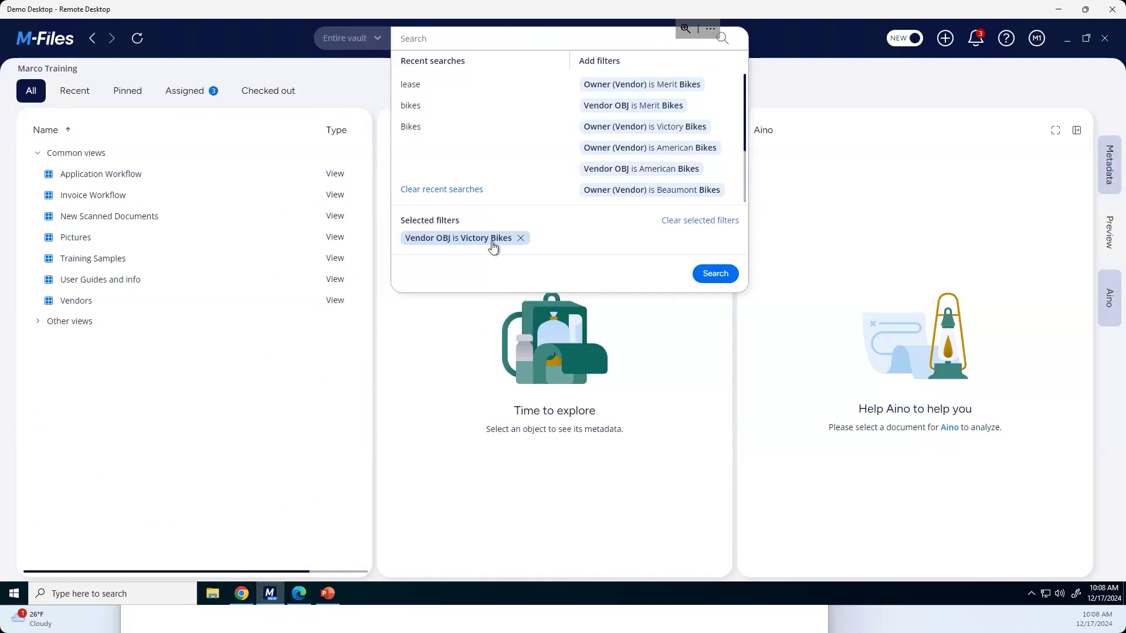
{"action": "left_click", "coordinate": [445, 43]}
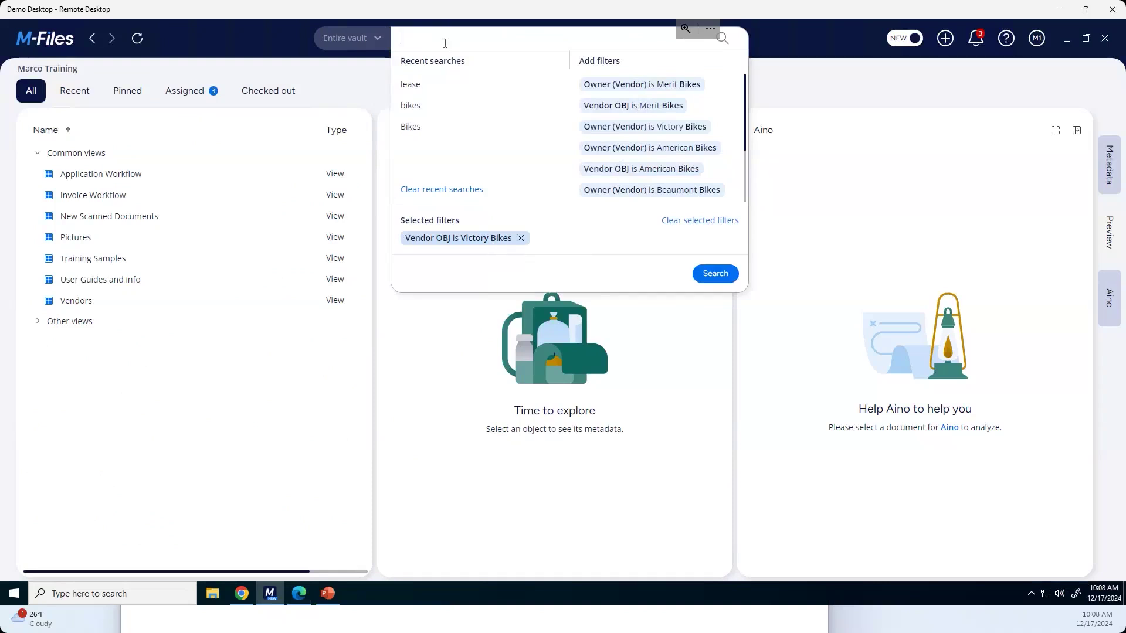
{"action": "type", "text": "bikes"}
{"action": "left_click", "coordinate": [710, 275]}
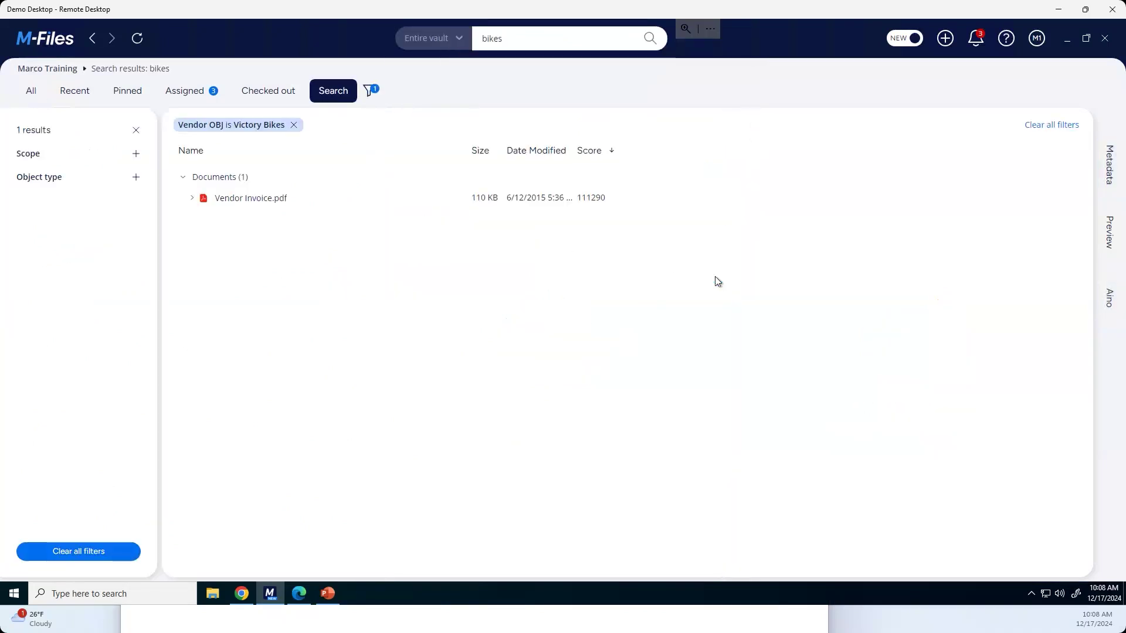
Show the metadata of Vendor Invoice.pdf and expand the Scope and Object type filter options
{"action": "left_click", "coordinate": [241, 202]}
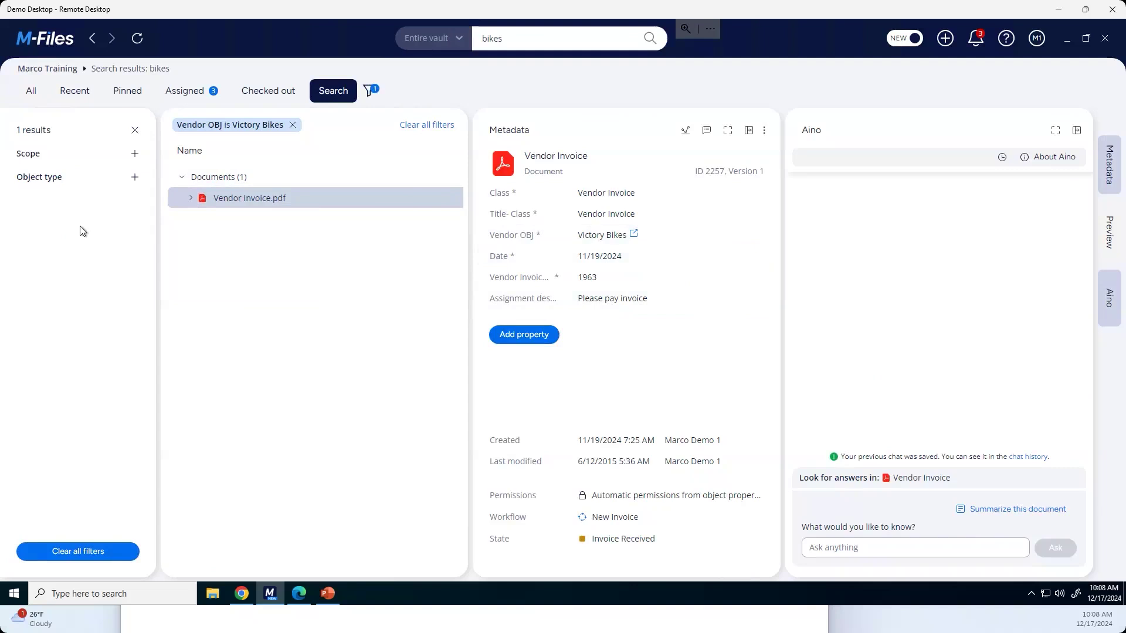
{"action": "left_click", "coordinate": [134, 155]}
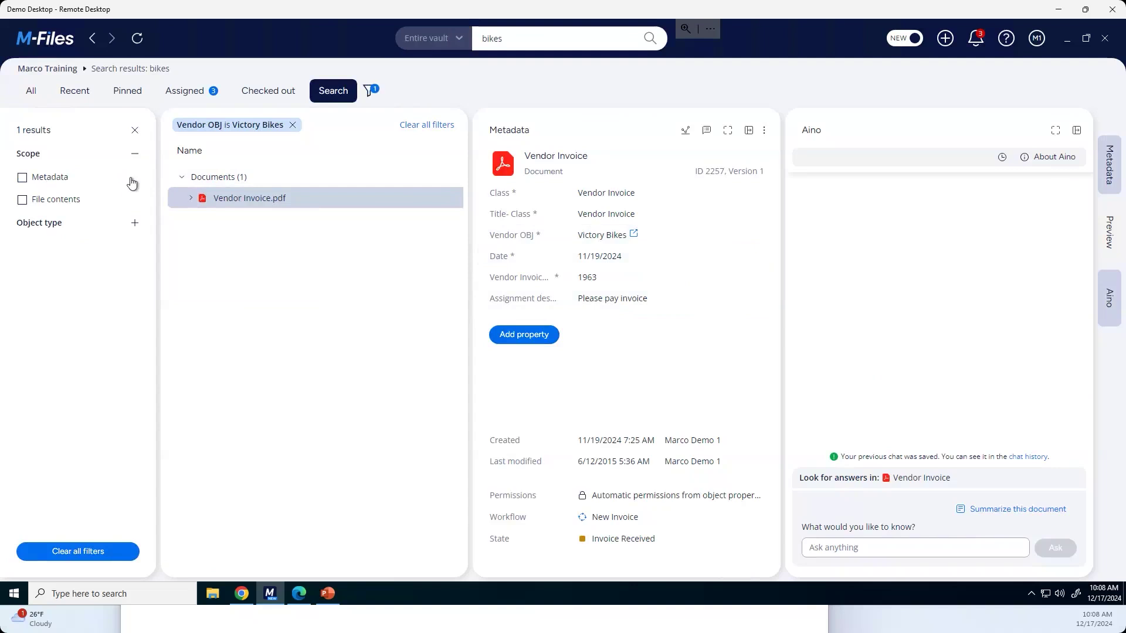
{"action": "left_click", "coordinate": [133, 225]}
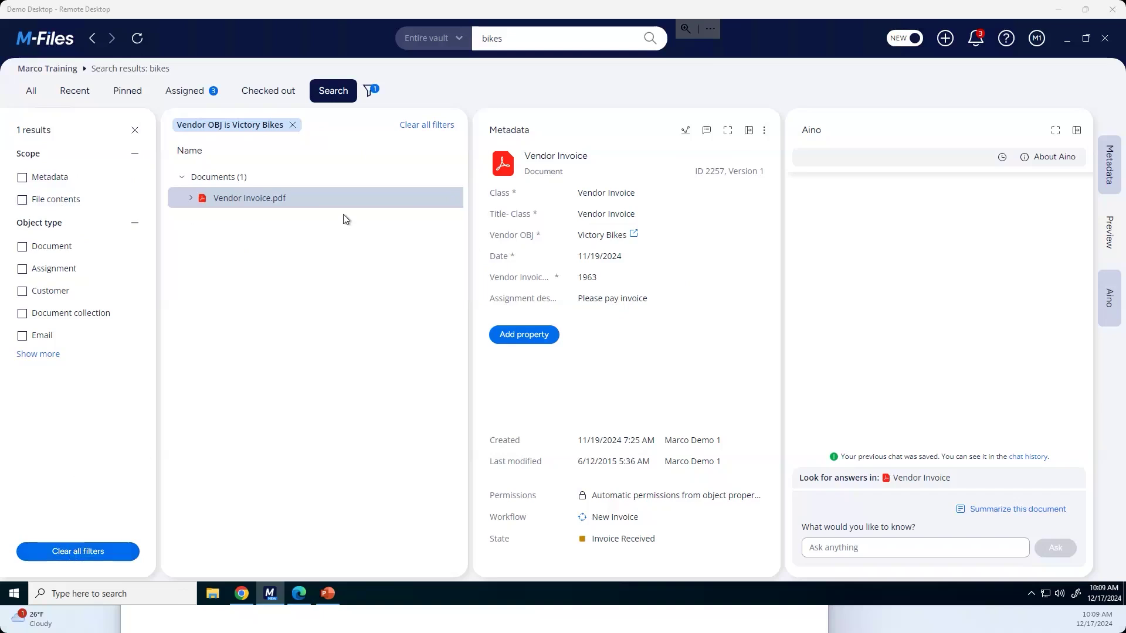
Return to the list of all vault views and check which object types can be created
{"action": "left_click", "coordinate": [565, 37]}
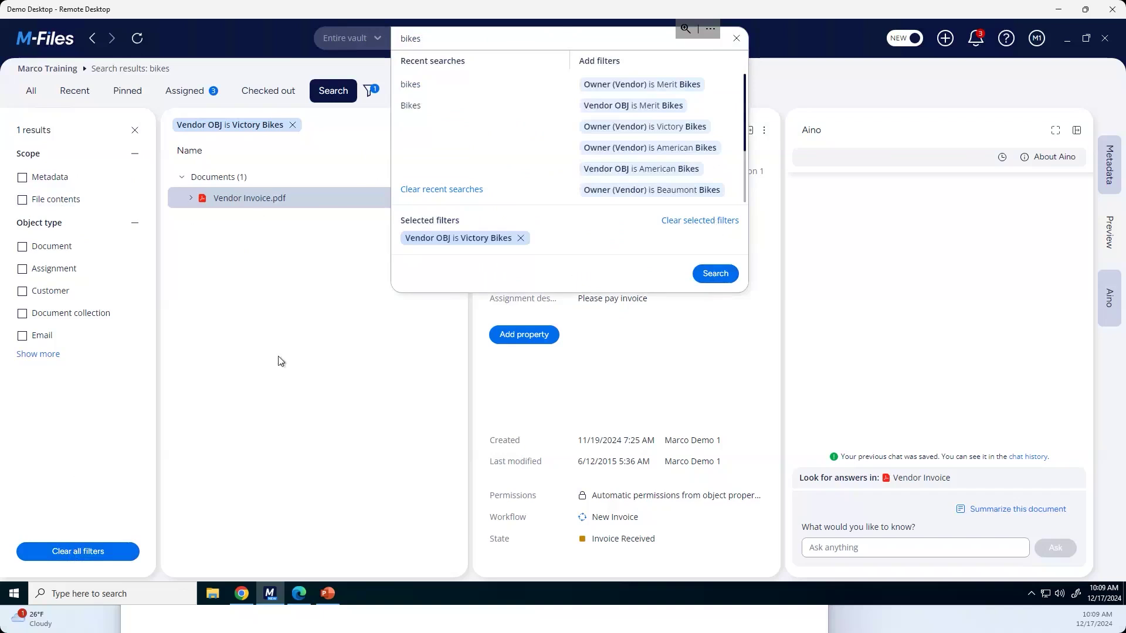
{"action": "left_click", "coordinate": [247, 365]}
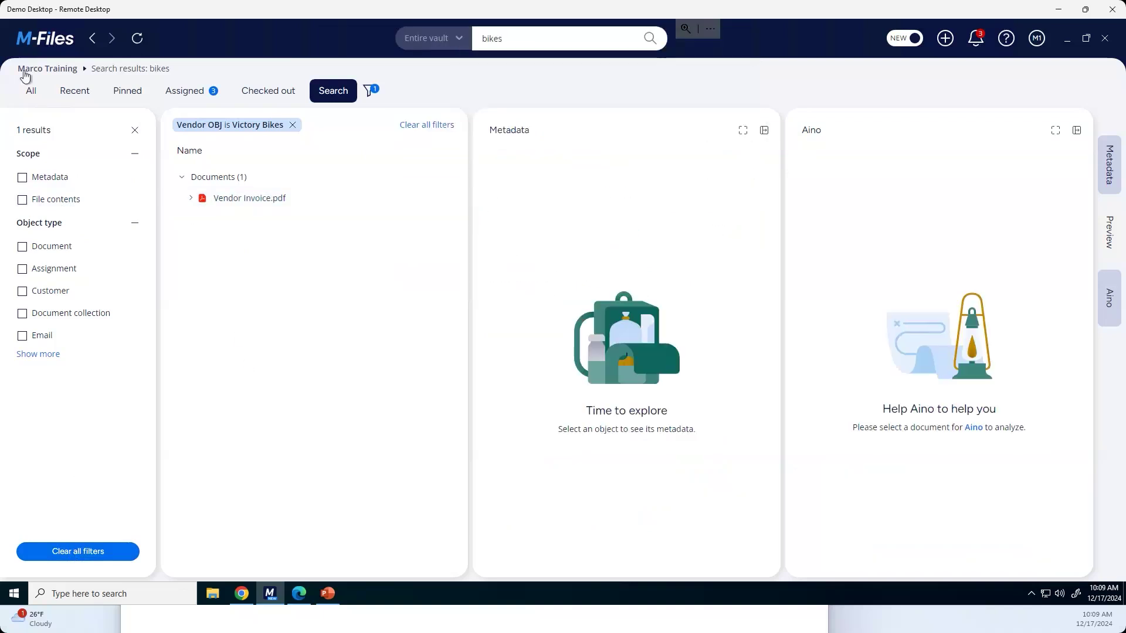
{"action": "left_click", "coordinate": [31, 92]}
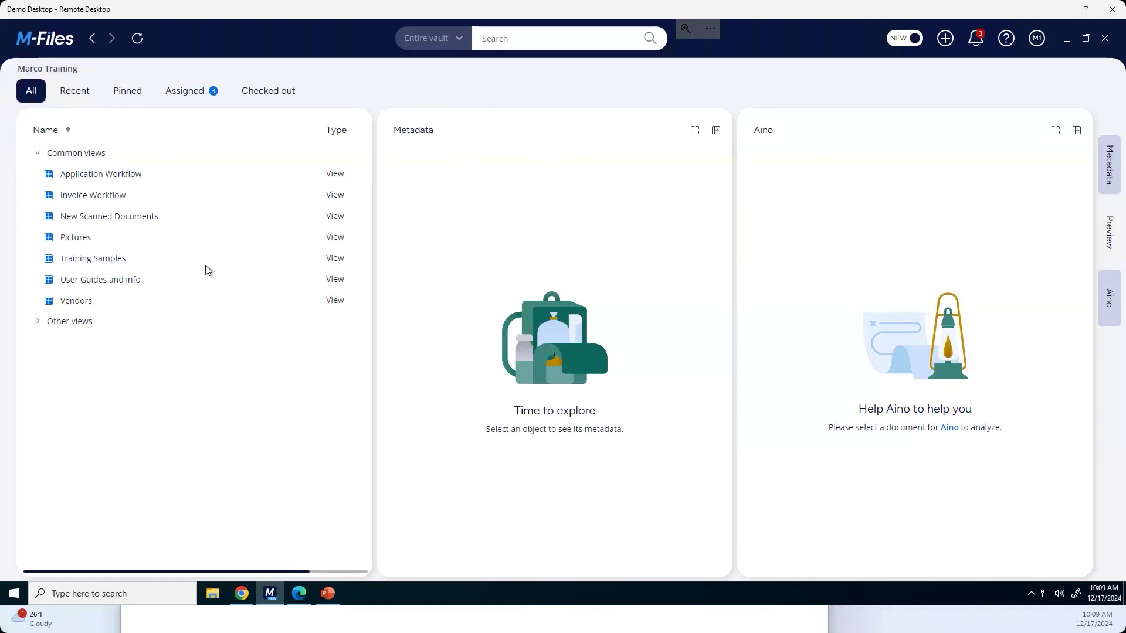
{"action": "left_click", "coordinate": [947, 40]}
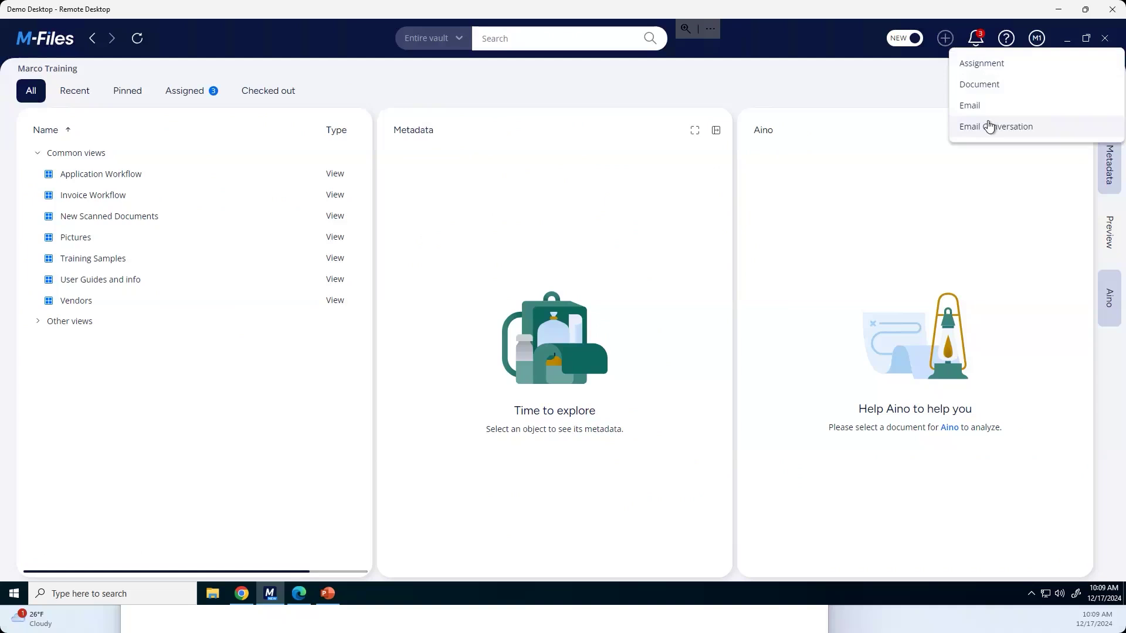
{"action": "key", "text": "Escape"}
Turn off the new experience and submit feedback that the functionality "Create a View" is missing
{"action": "left_click", "coordinate": [907, 39]}
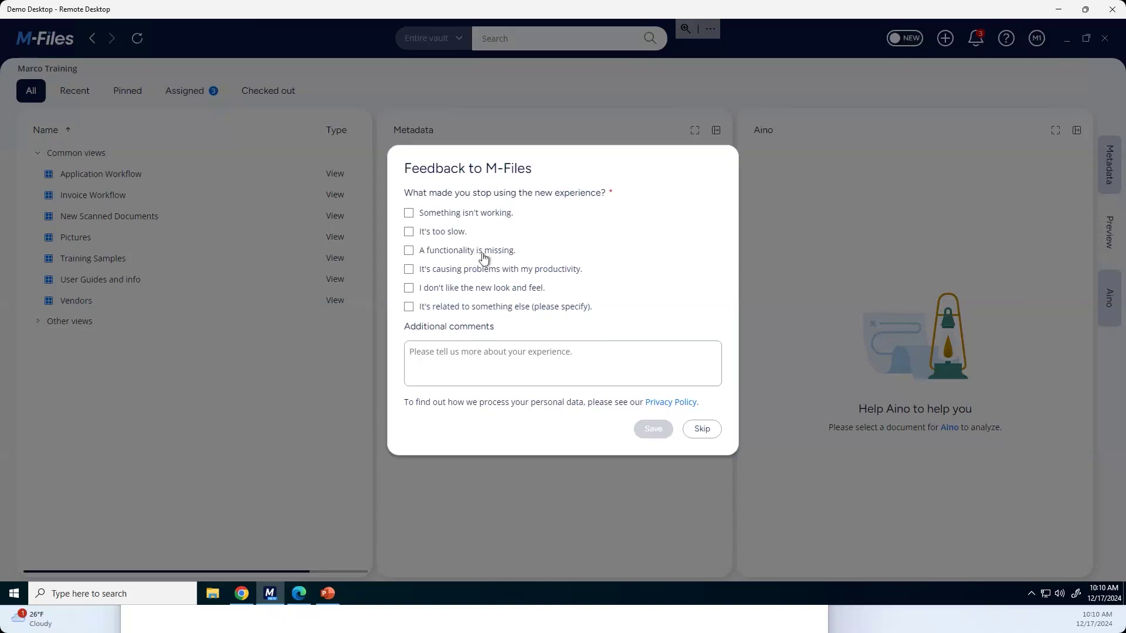
{"action": "left_click", "coordinate": [408, 257]}
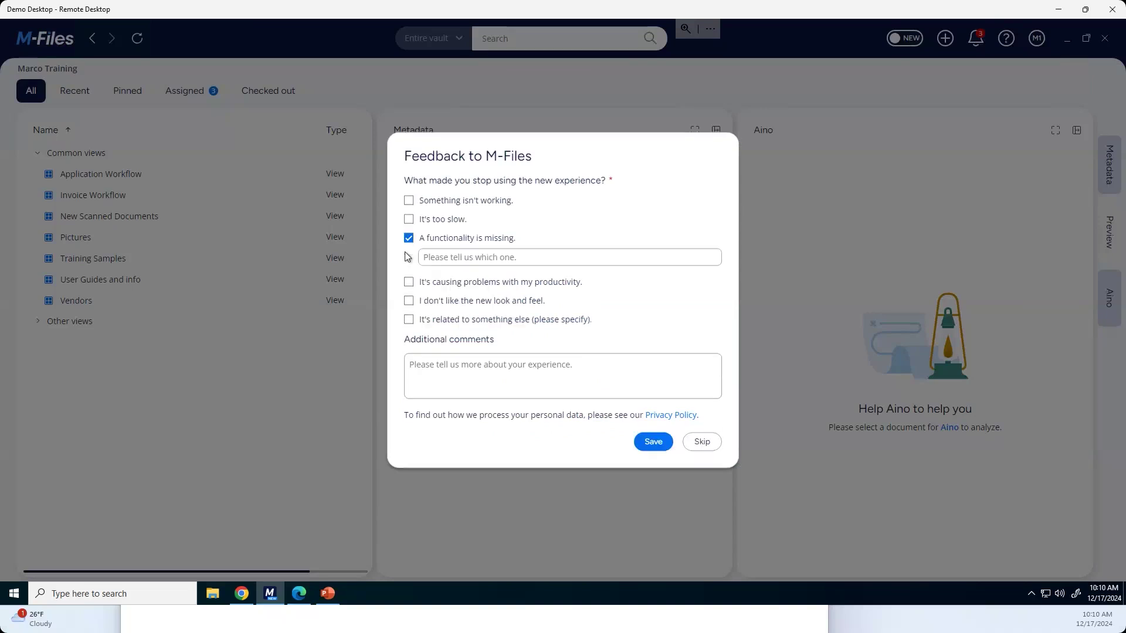
{"action": "left_click", "coordinate": [513, 255]}
{"action": "type", "text": "Create a View"}
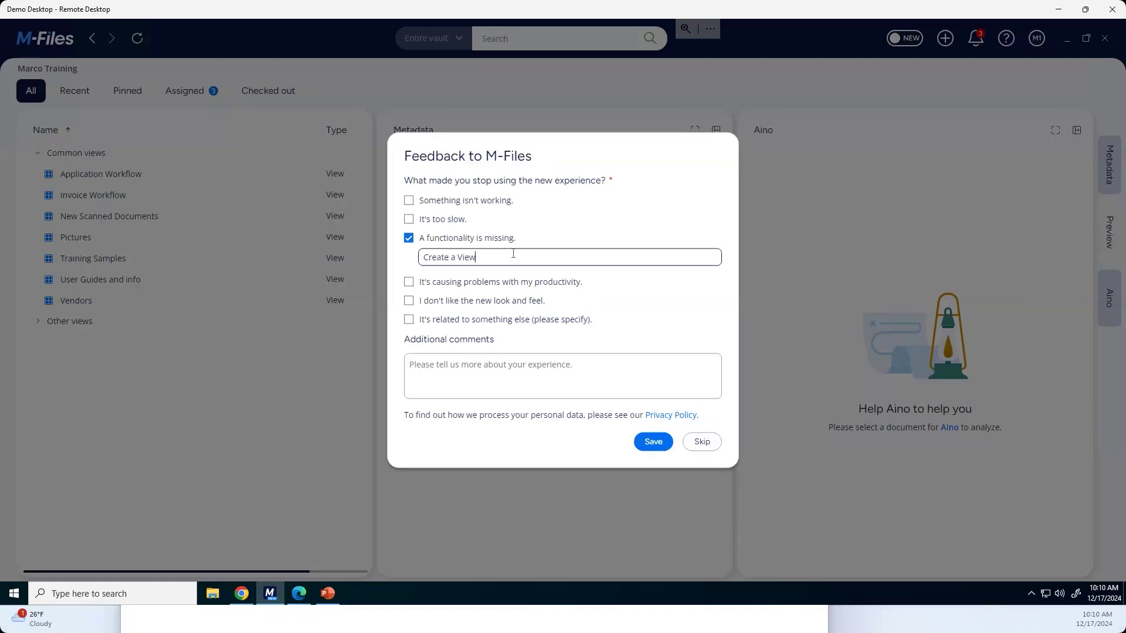
{"action": "left_click", "coordinate": [658, 447]}
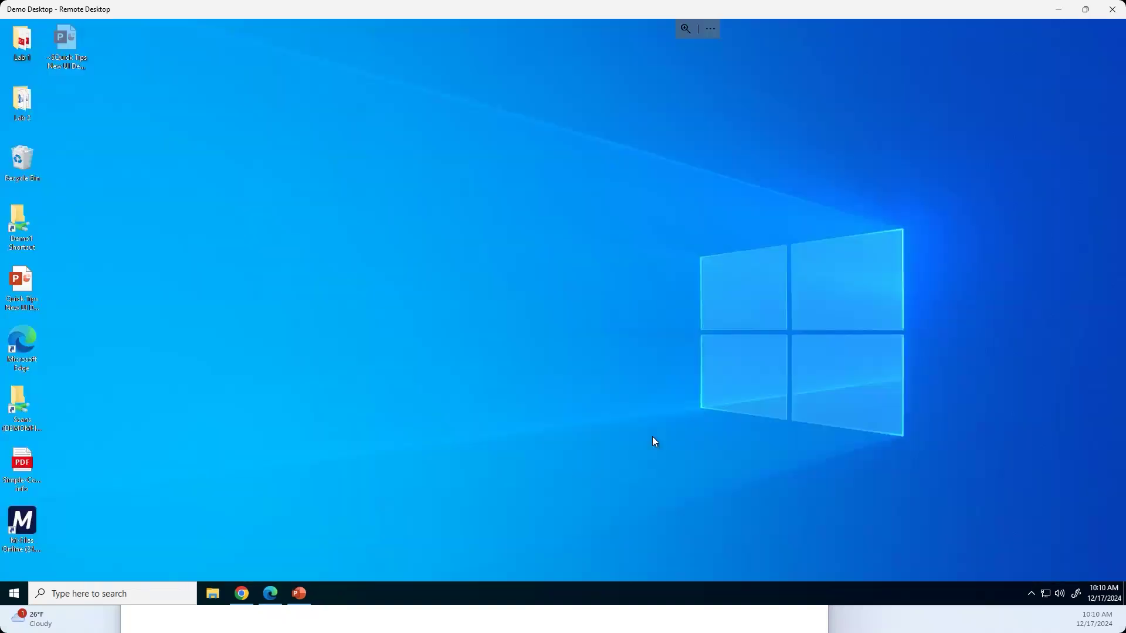
Reopen M-Files from the desktop to view the classic creation options, and turn the new experience back on
{"action": "double_click", "coordinate": [24, 522]}
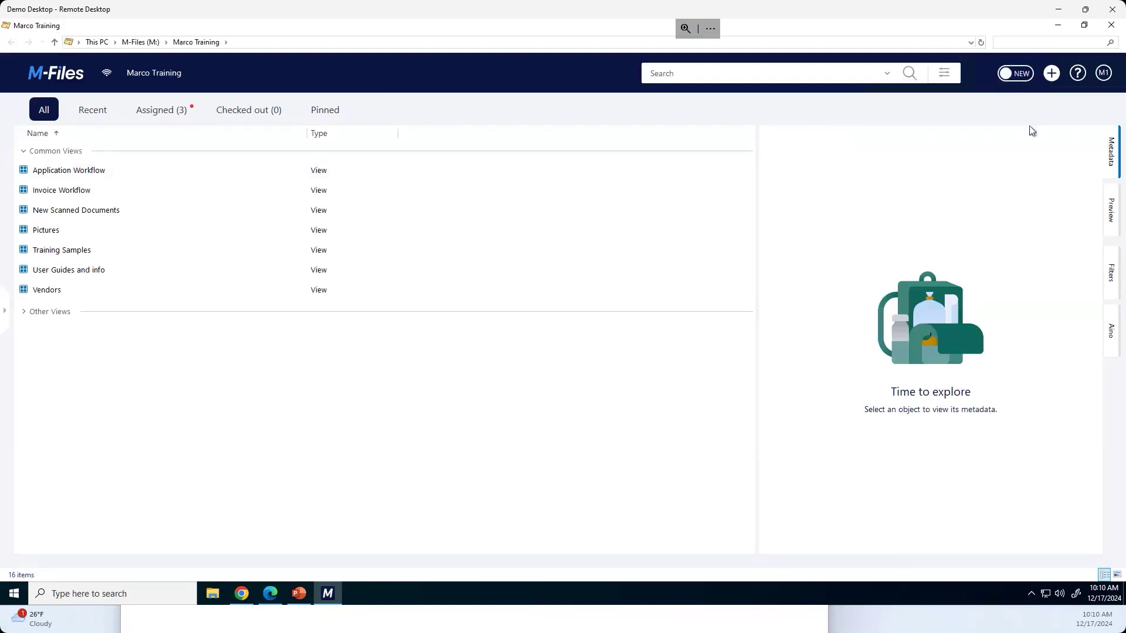
{"action": "left_click", "coordinate": [1052, 73]}
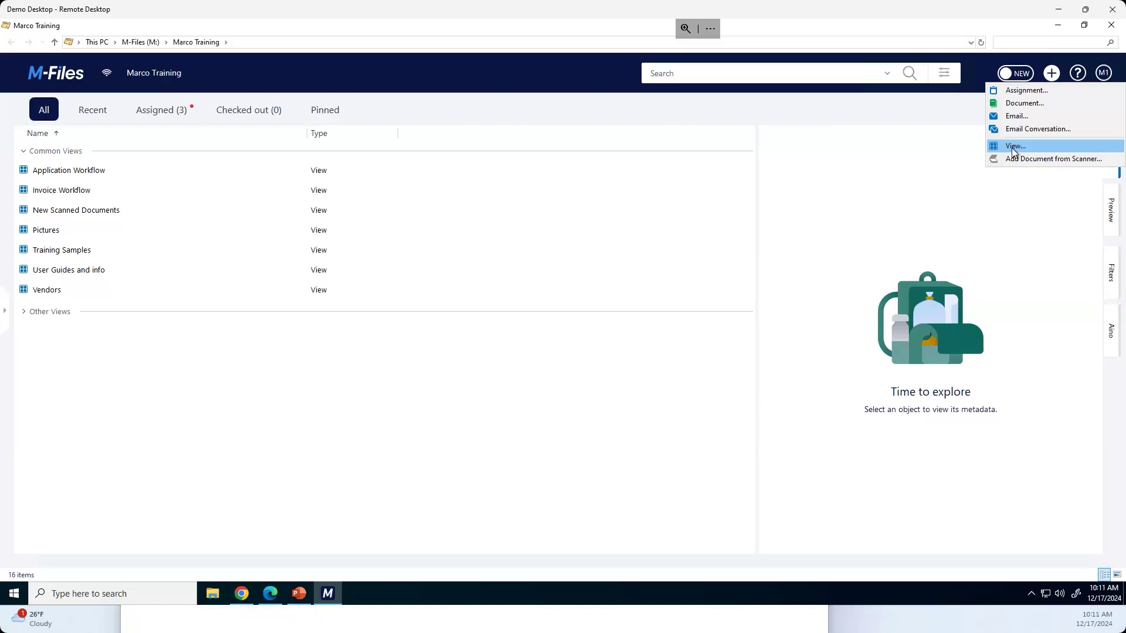
{"action": "left_click", "coordinate": [1025, 73]}
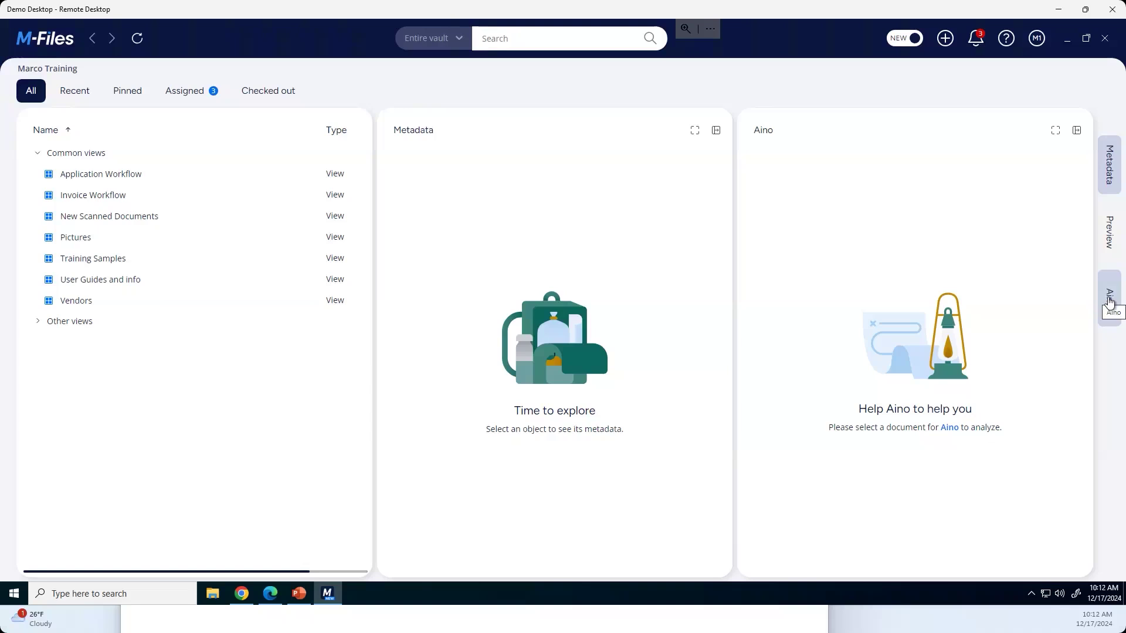
Search the entire vault for "lease" and select the Simple-Commercial-Lease-Agreement info document
{"action": "left_click", "coordinate": [77, 91]}
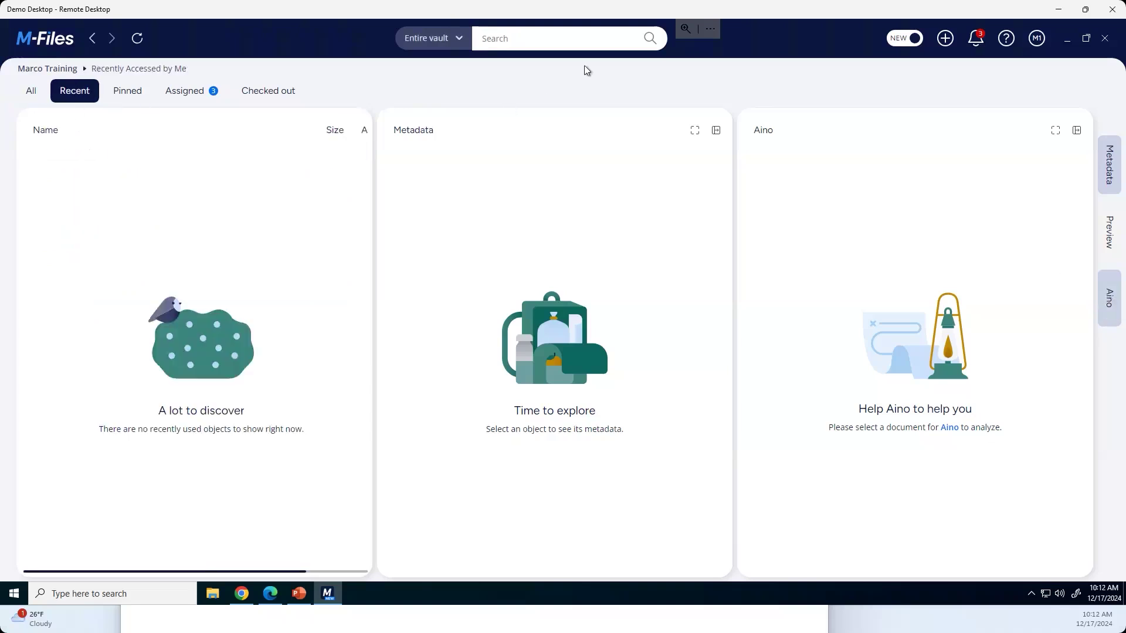
{"action": "left_click", "coordinate": [556, 39]}
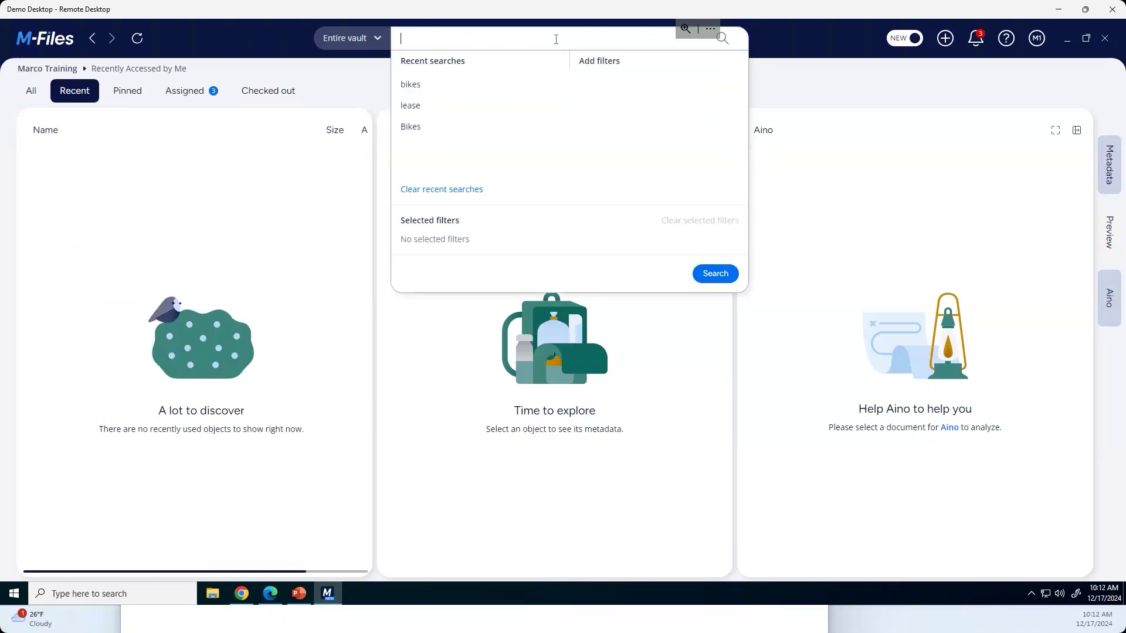
{"action": "type", "text": "lease"}
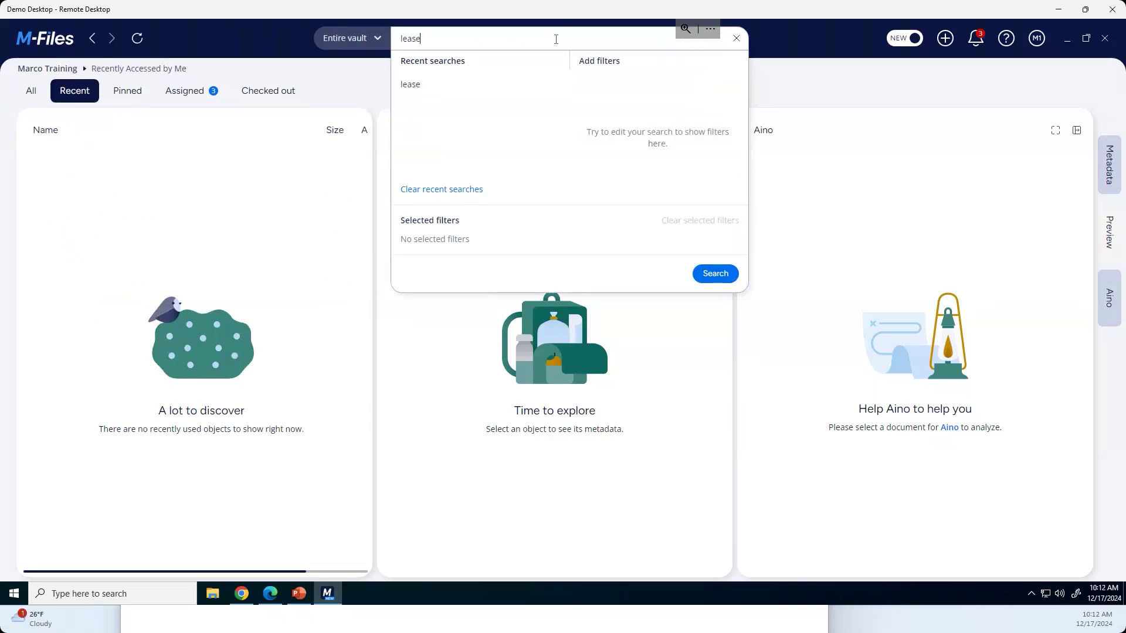
{"action": "left_click", "coordinate": [719, 275]}
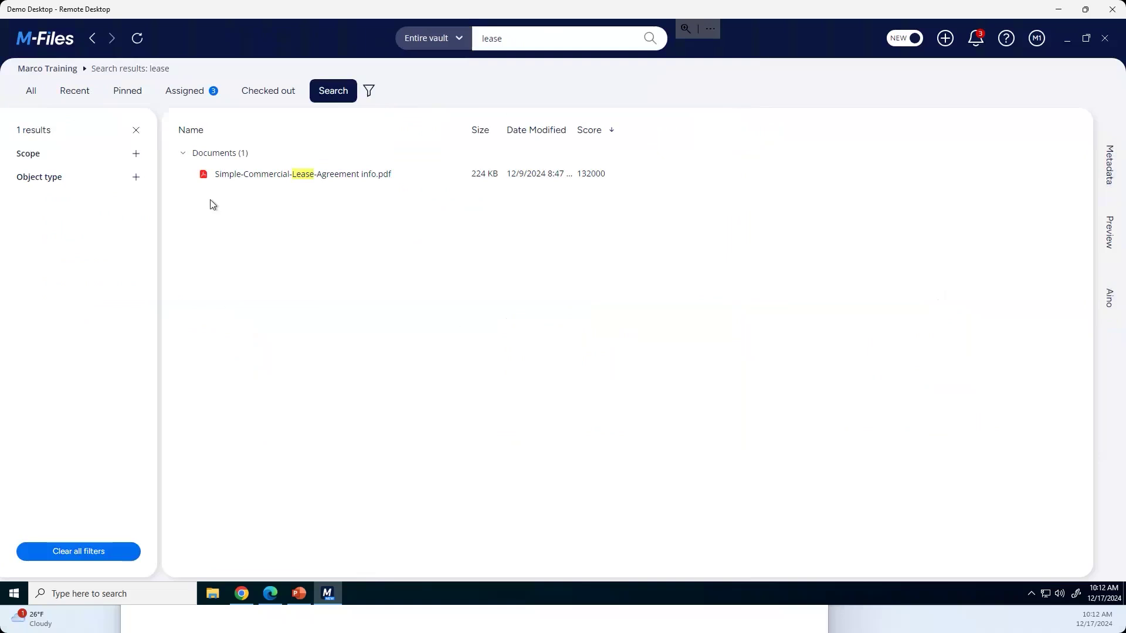
{"action": "left_click", "coordinate": [240, 174]}
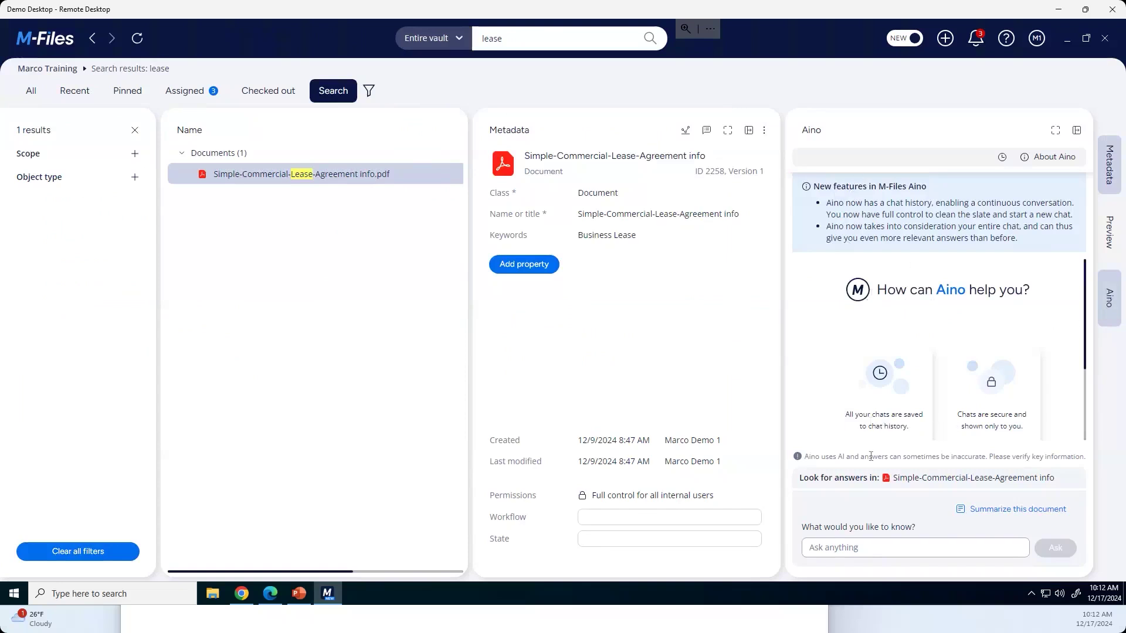
Have Aino summarize the lease agreement and translate the summary into Spanish, and review both versions
{"action": "left_click", "coordinate": [1004, 512]}
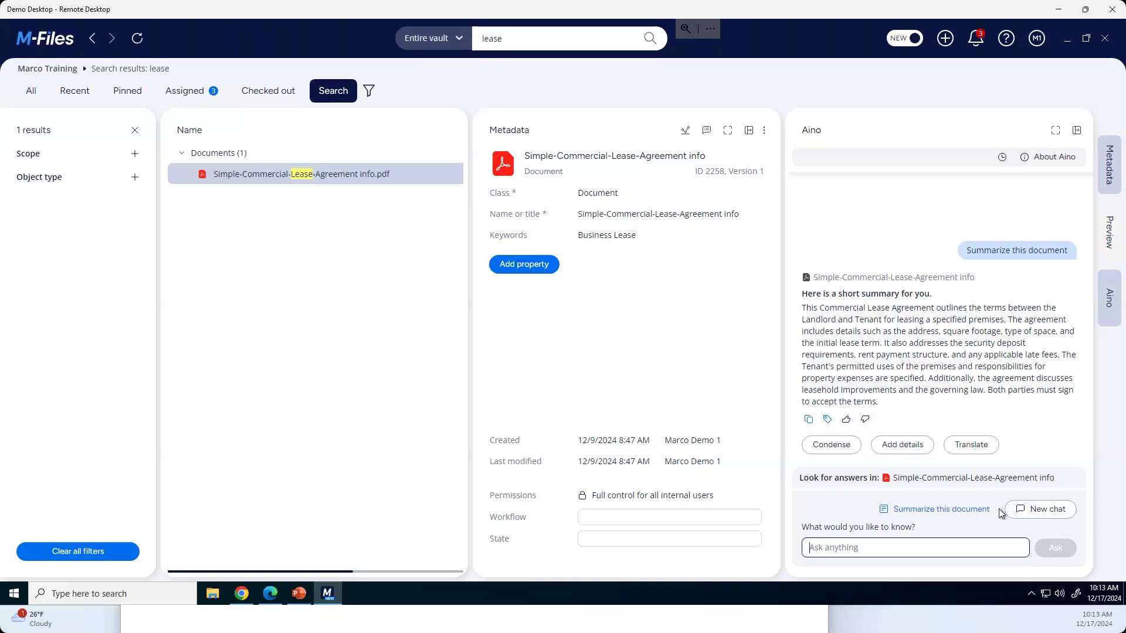
{"action": "left_click", "coordinate": [968, 451]}
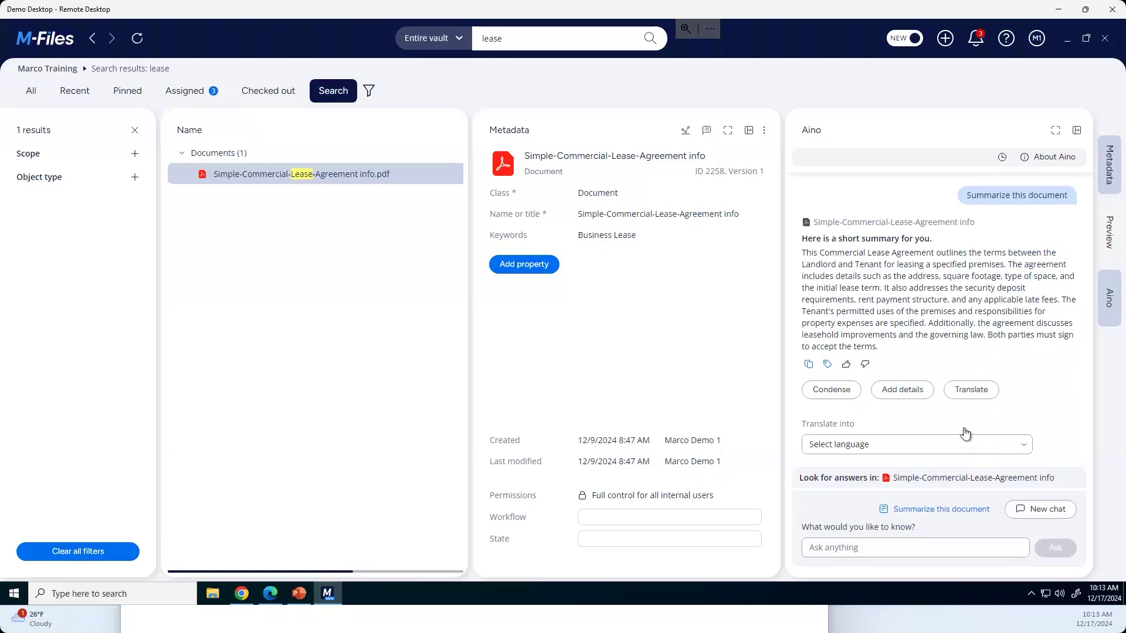
{"action": "left_click", "coordinate": [1027, 449]}
{"action": "scroll", "coordinate": [944, 396], "scroll_direction": "down", "scroll_amount": 5}
{"action": "scroll", "coordinate": [946, 397], "scroll_direction": "down", "scroll_amount": 8}
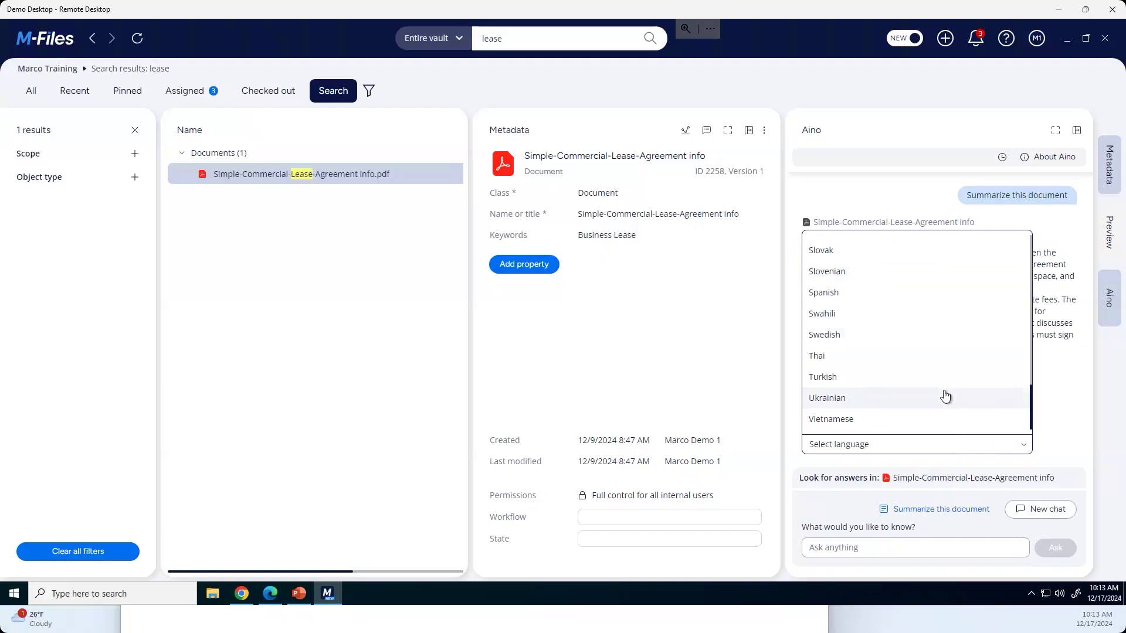
{"action": "scroll", "coordinate": [946, 397], "scroll_direction": "up", "scroll_amount": 1}
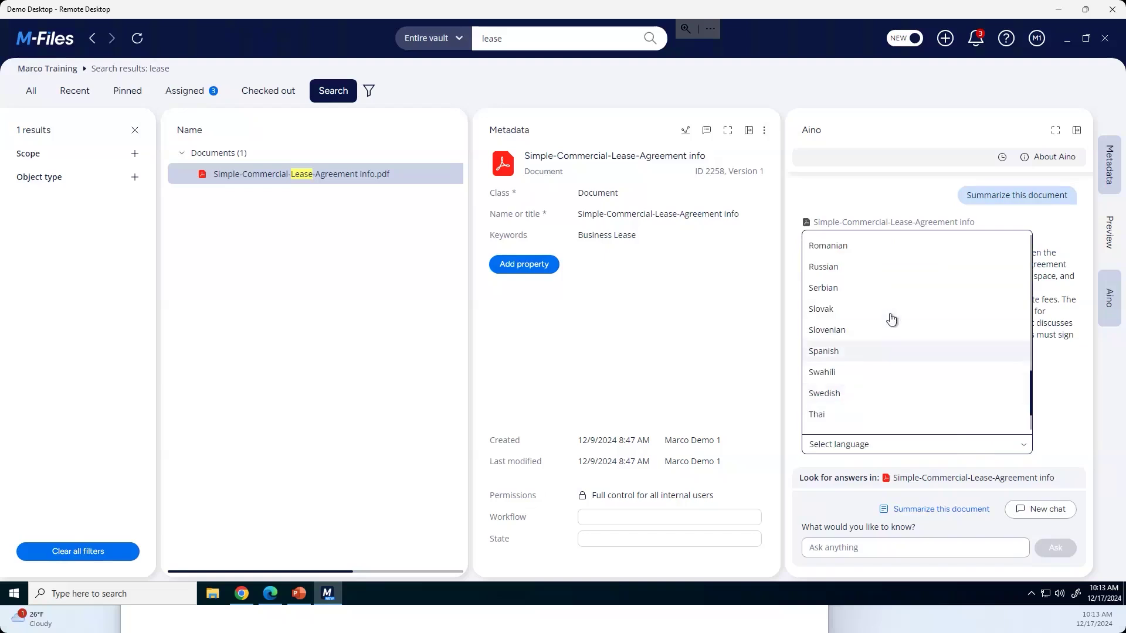
{"action": "left_click", "coordinate": [887, 352]}
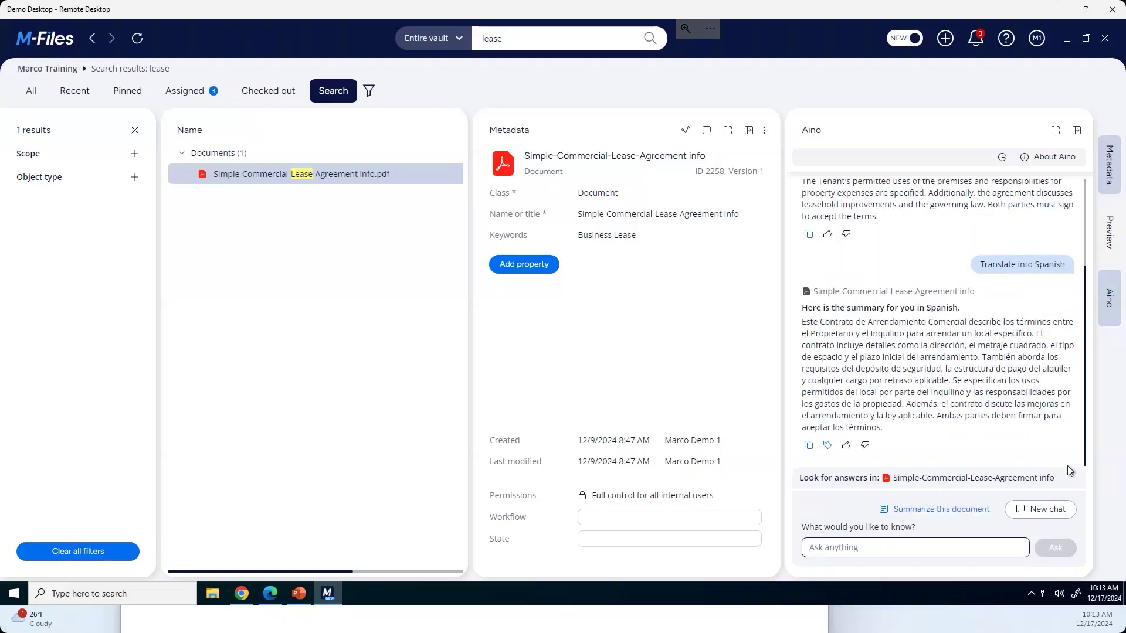
{"action": "scroll", "coordinate": [931, 378], "scroll_direction": "up", "scroll_amount": 3}
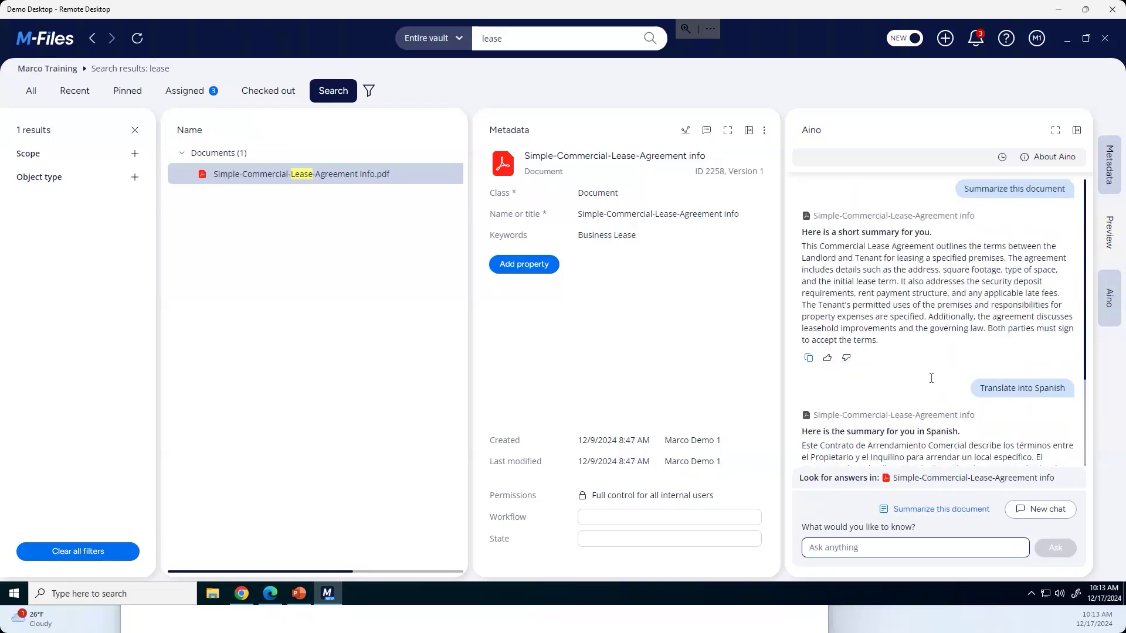
{"action": "scroll", "coordinate": [929, 375], "scroll_direction": "down", "scroll_amount": 3}
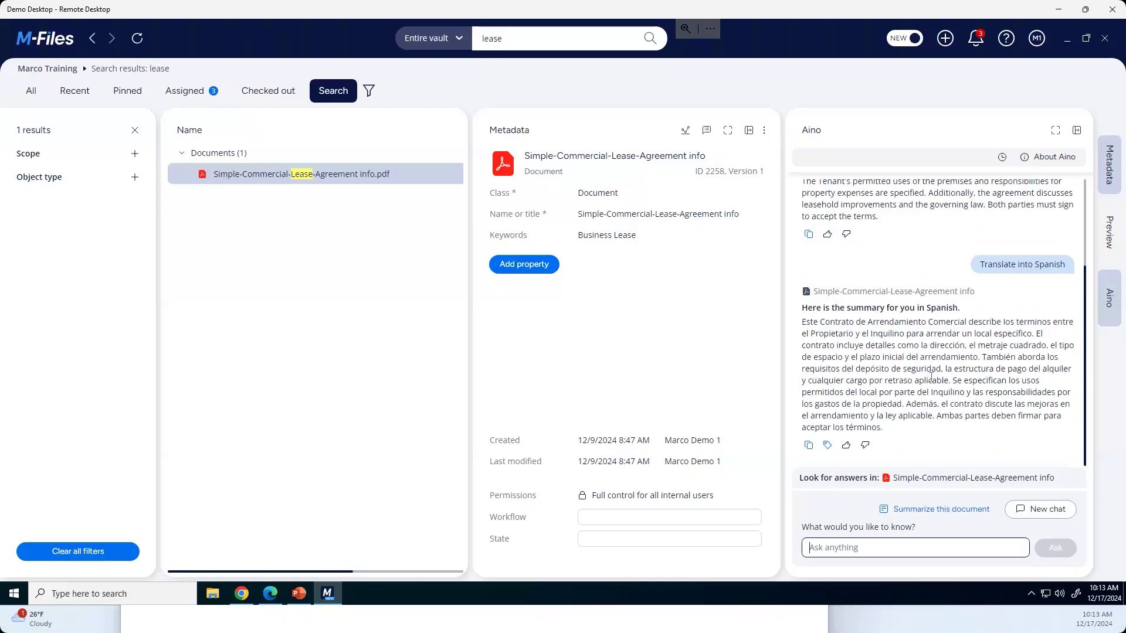
Start a new Aino chat and return to the list of all vault views
{"action": "left_click", "coordinate": [1055, 515]}
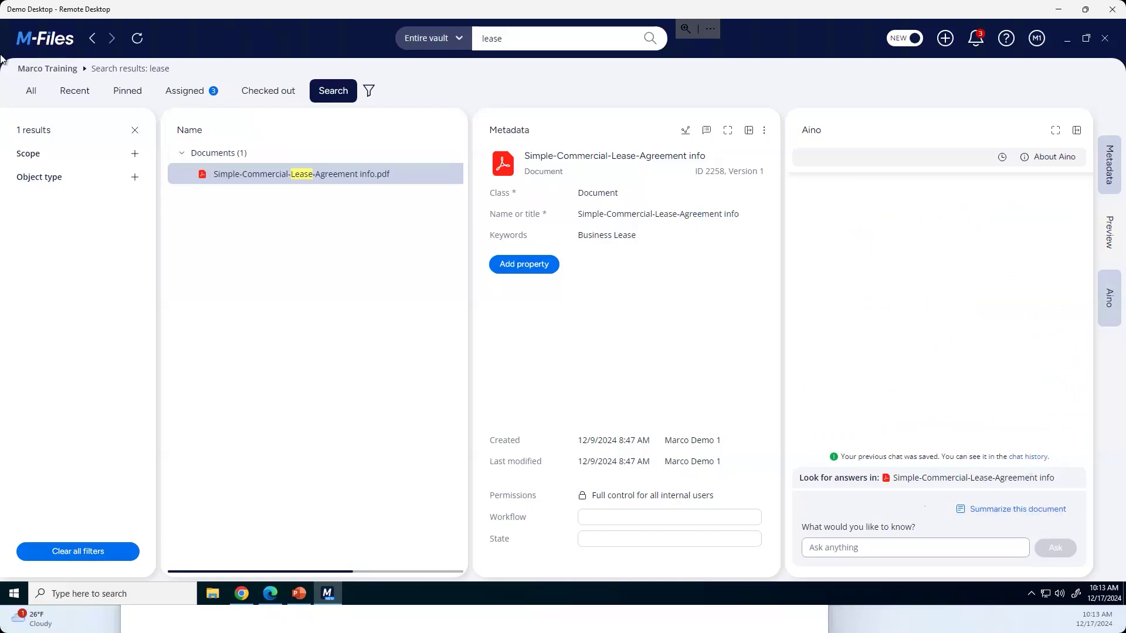
{"action": "left_click", "coordinate": [29, 93]}
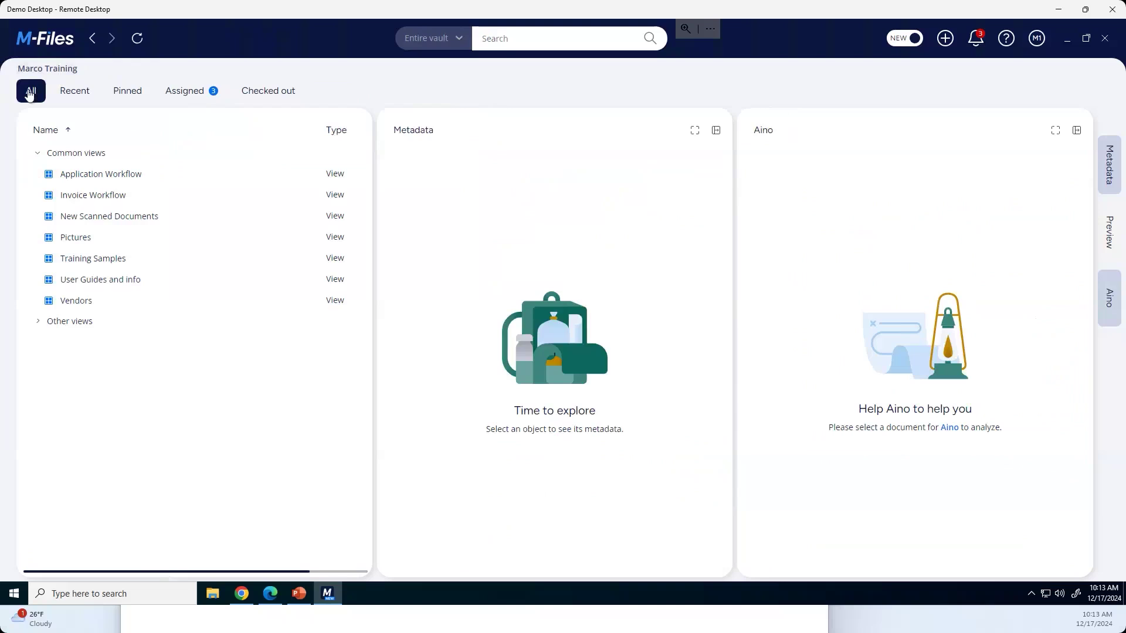
Switch to Chrome and open the M-Files Solution Knowledge Base from Marco's M-Files Solution page
{"action": "left_click", "coordinate": [243, 594]}
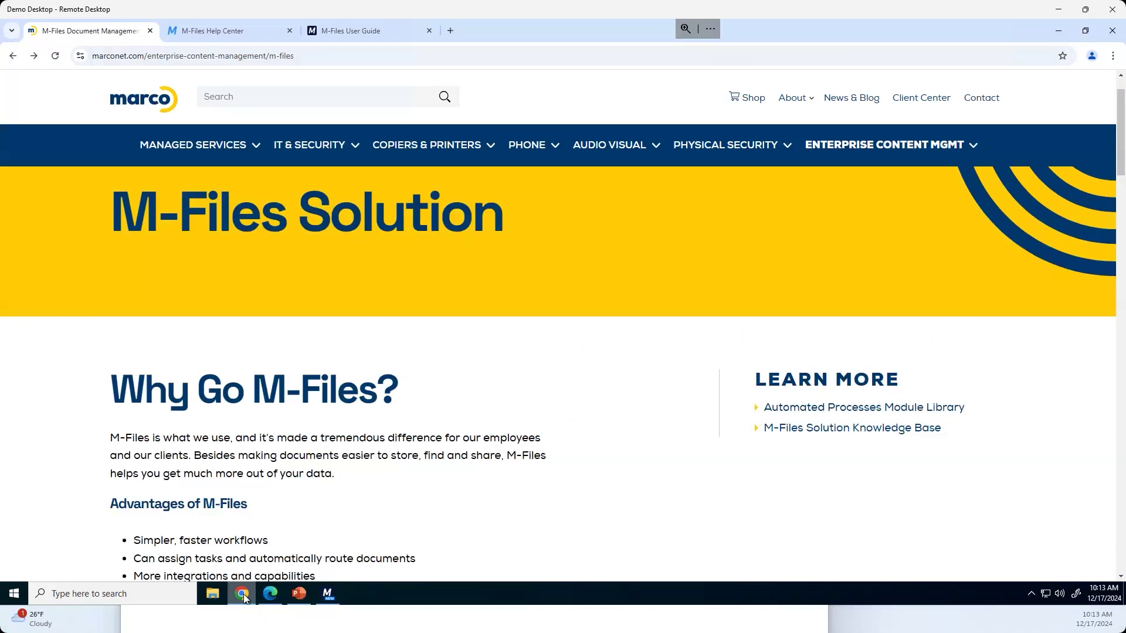
{"action": "mouse_move", "coordinate": [897, 143]}
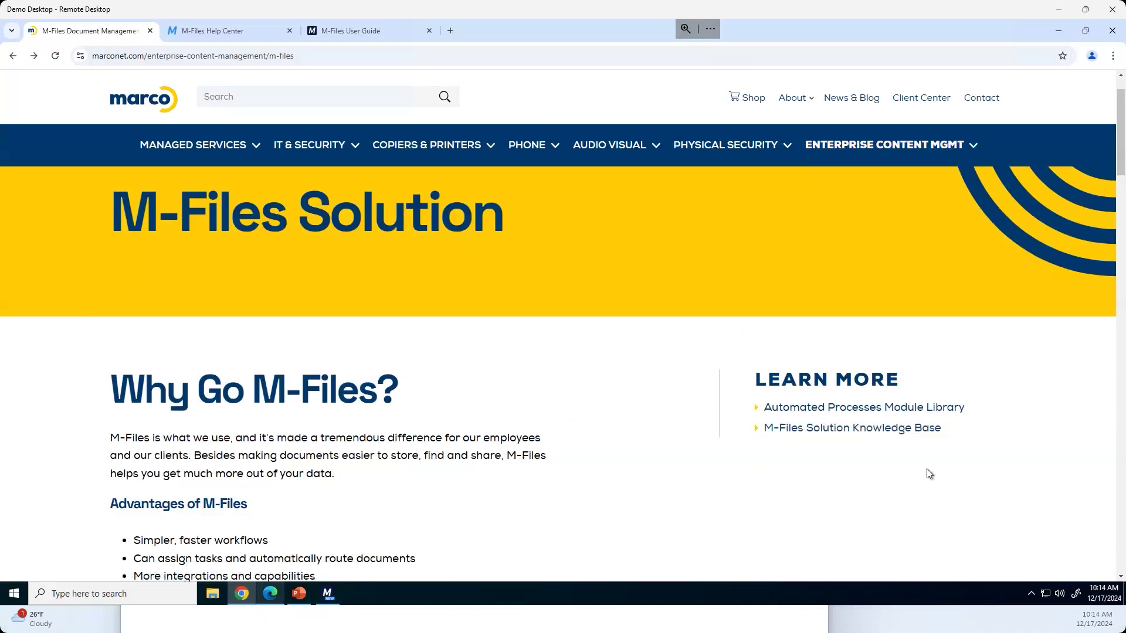
{"action": "left_click", "coordinate": [893, 434]}
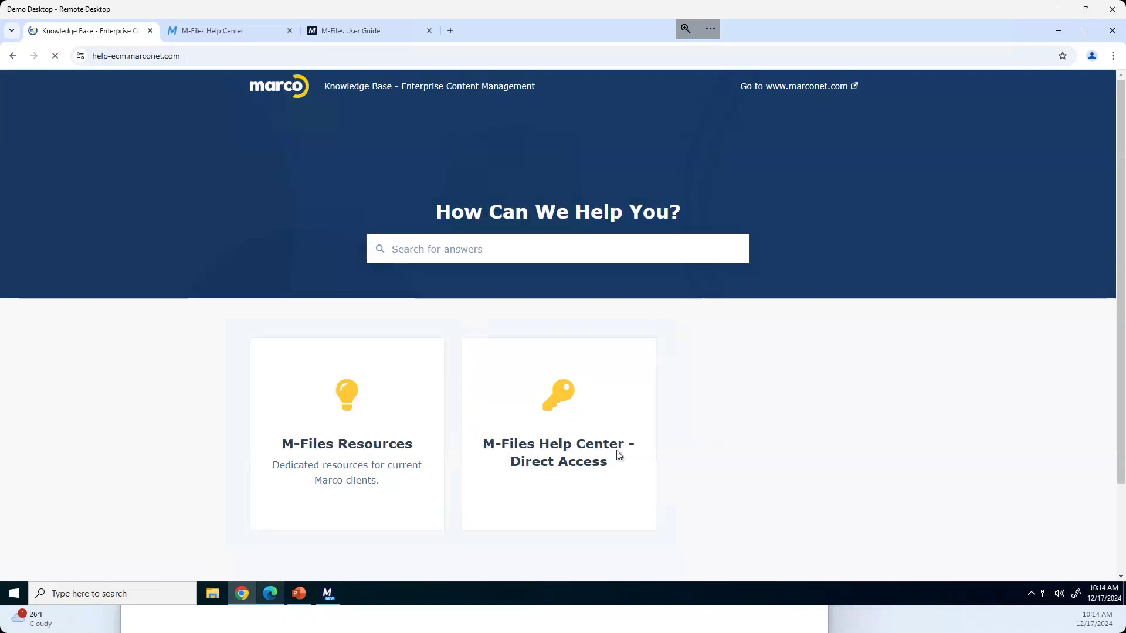
Open M-Files Resources in the knowledge base, look through its topic sections, and return to the knowledge base home page
{"action": "left_click", "coordinate": [358, 449]}
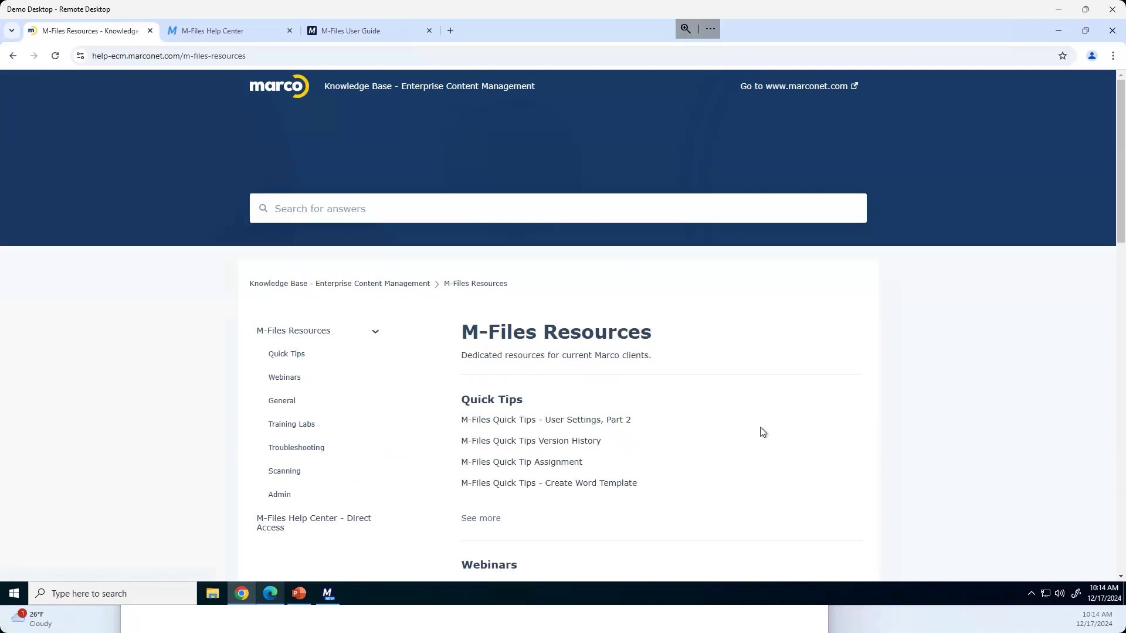
{"action": "scroll", "coordinate": [763, 432], "scroll_direction": "down", "scroll_amount": 3}
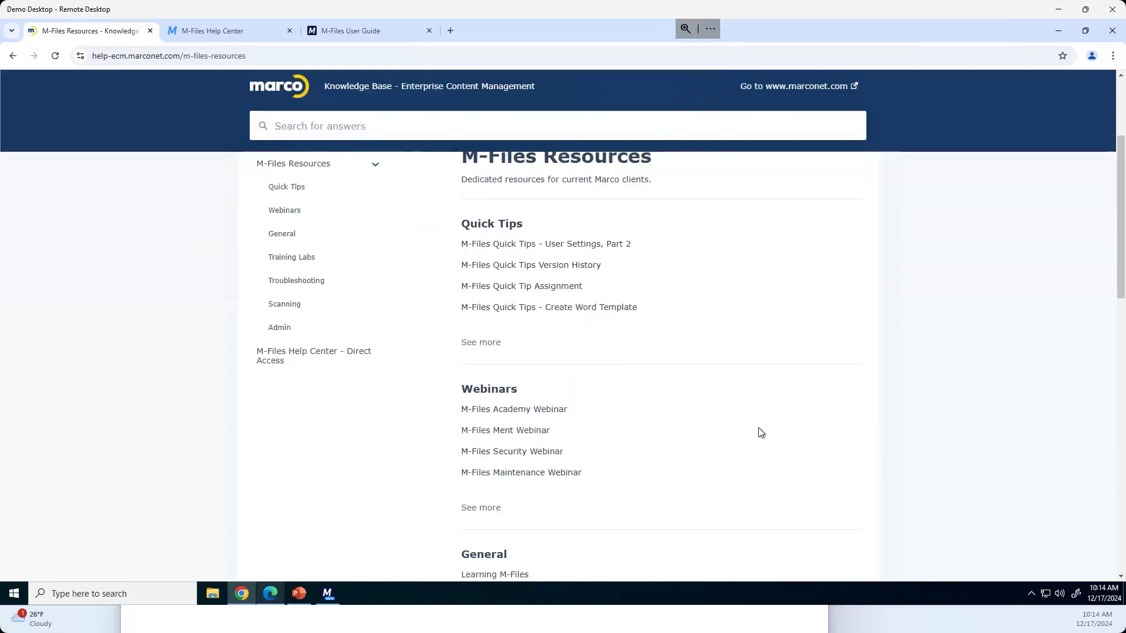
{"action": "scroll", "coordinate": [760, 433], "scroll_direction": "down", "scroll_amount": 6}
{"action": "scroll", "coordinate": [759, 437], "scroll_direction": "down", "scroll_amount": 3}
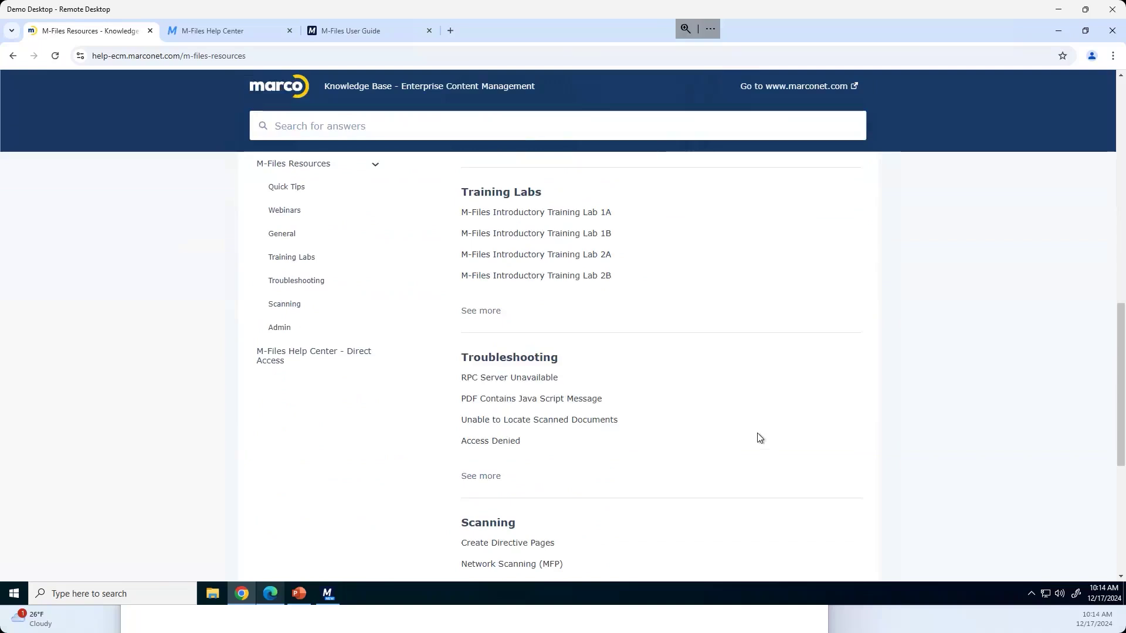
{"action": "scroll", "coordinate": [758, 437], "scroll_direction": "up", "scroll_amount": 12}
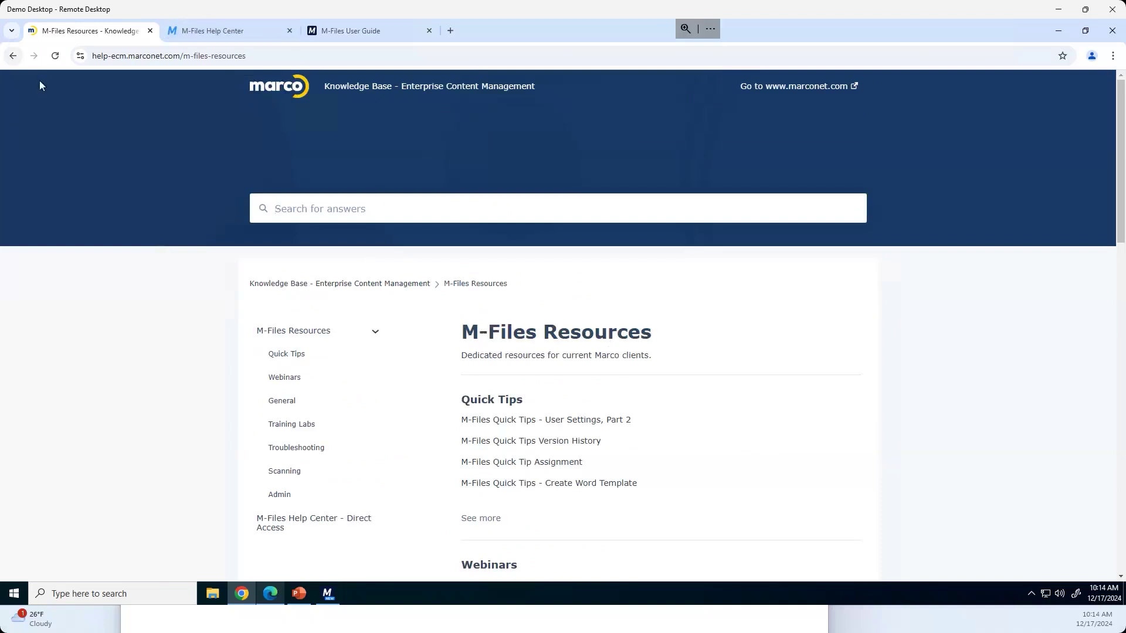
{"action": "left_click", "coordinate": [13, 55]}
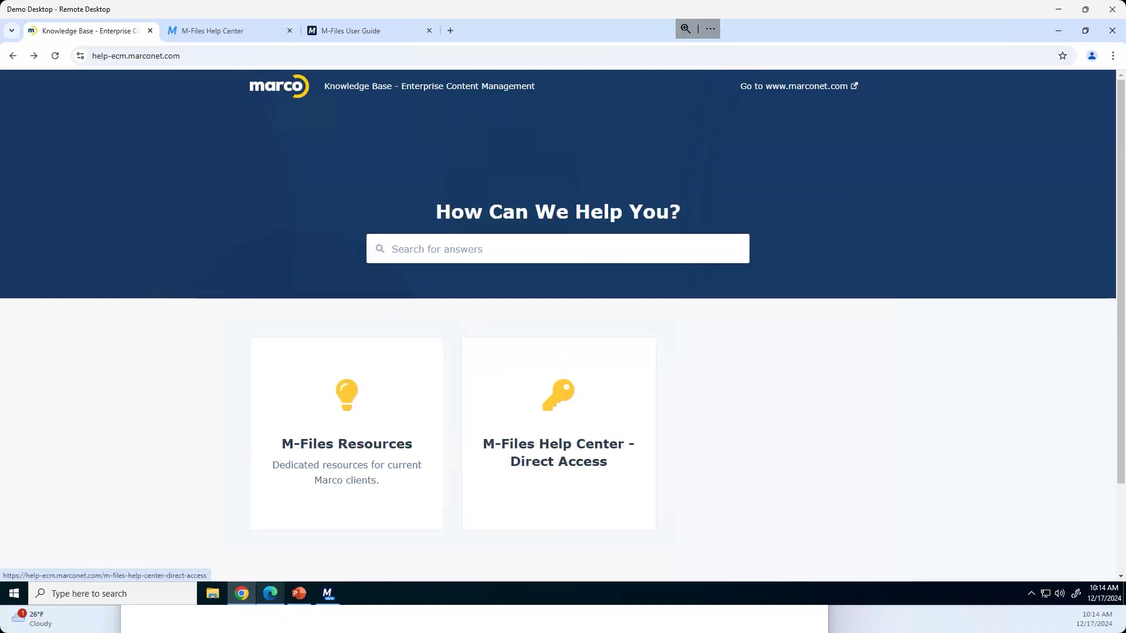
Switch to M-Files and show the Help options in the user menu
{"action": "left_click", "coordinate": [328, 594]}
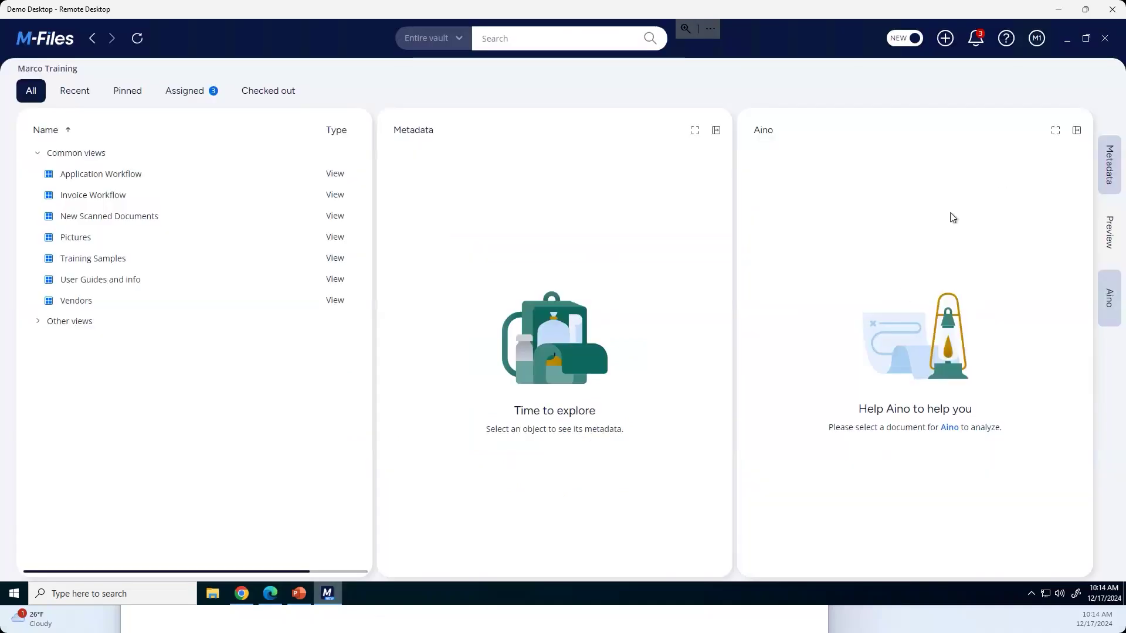
{"action": "left_click", "coordinate": [1037, 38]}
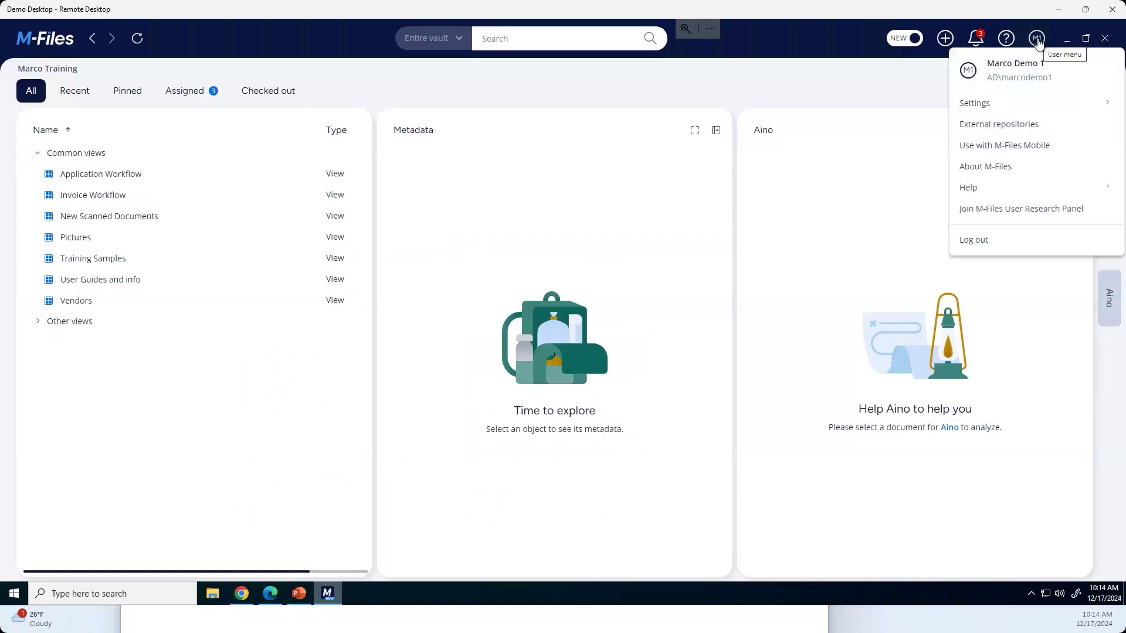
{"action": "mouse_move", "coordinate": [992, 196]}
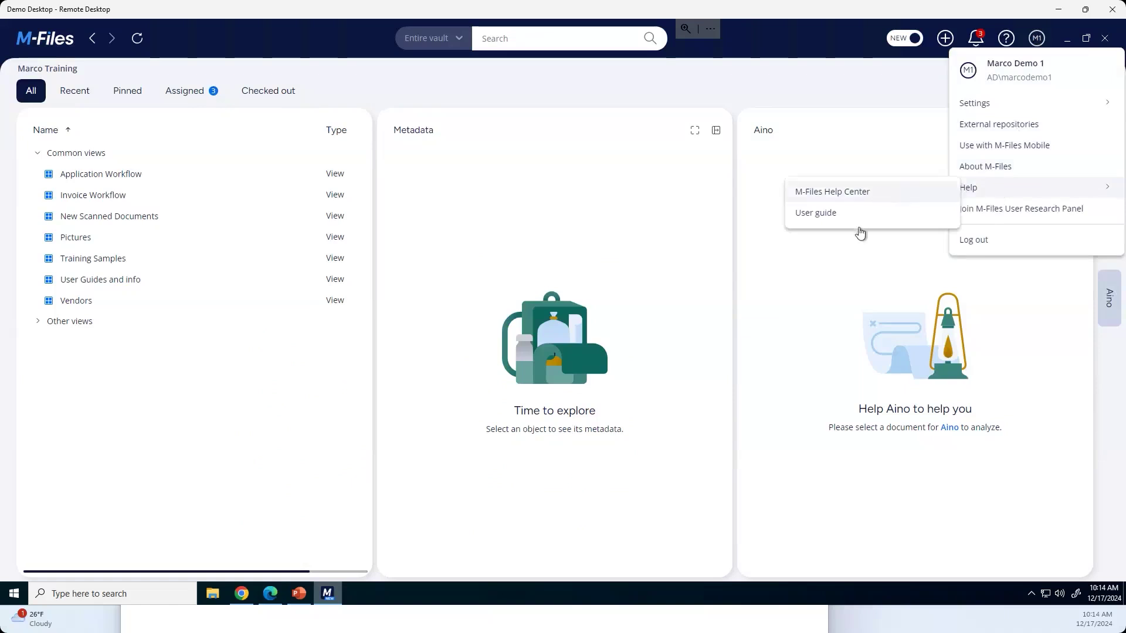
Switch to Chrome and look through the help categories on the M-Files Help Center home page
{"action": "left_click", "coordinate": [243, 595]}
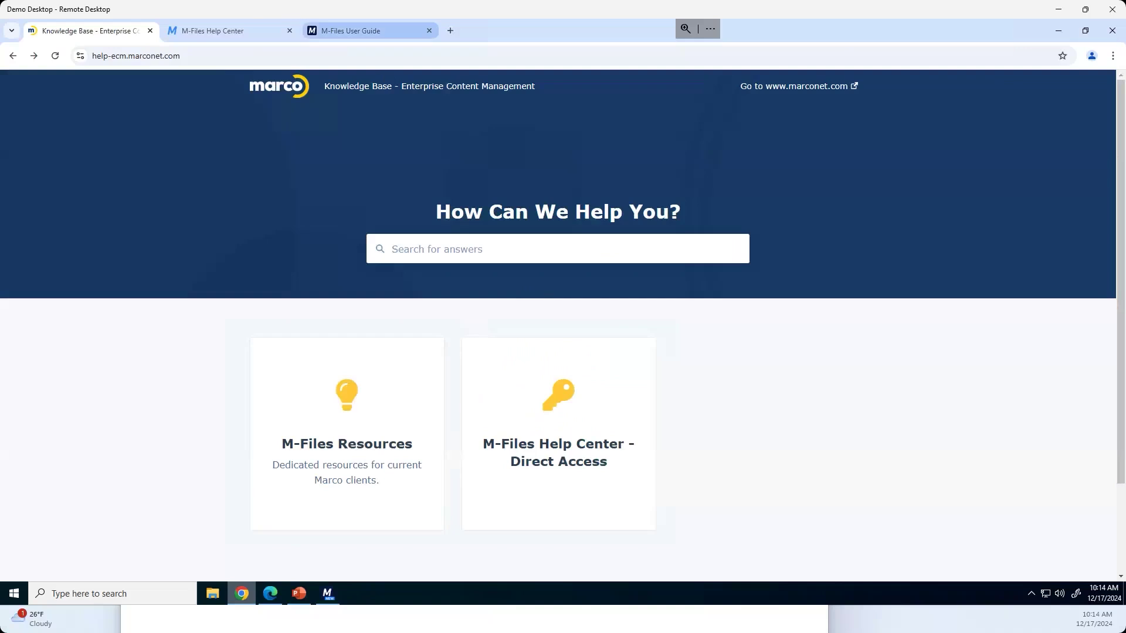
{"action": "left_click", "coordinate": [245, 31]}
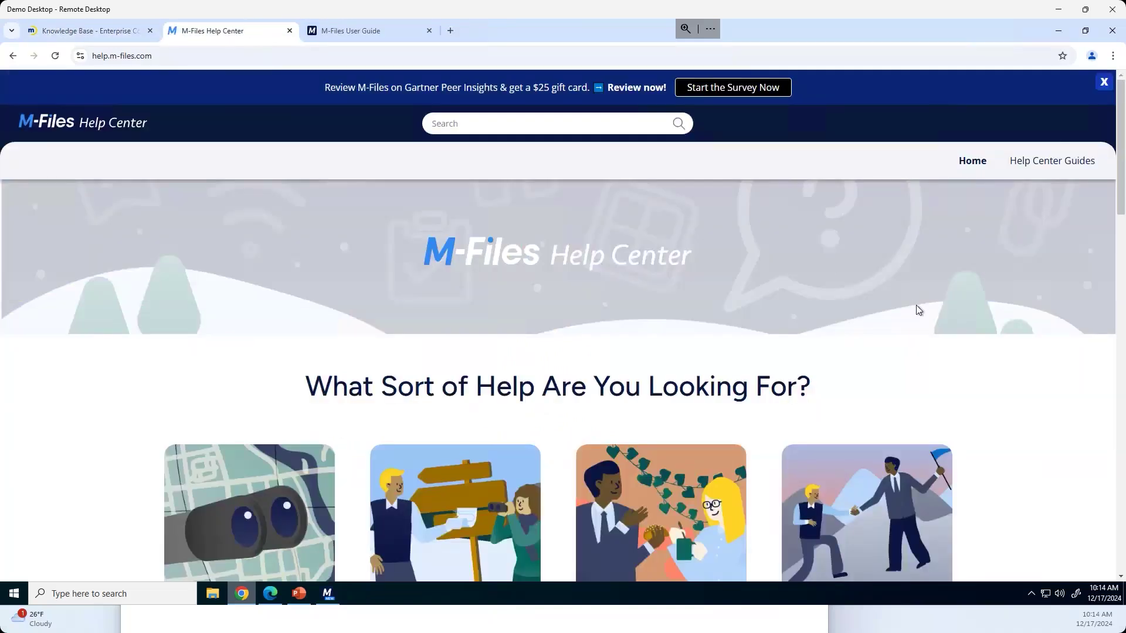
{"action": "scroll", "coordinate": [916, 305], "scroll_direction": "down", "scroll_amount": 2}
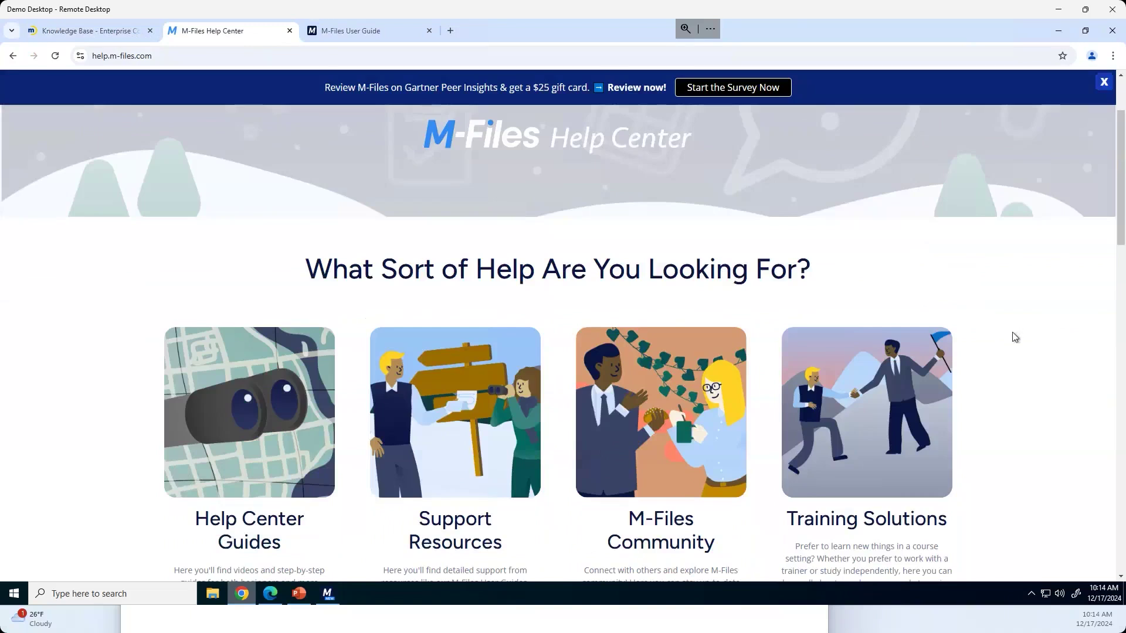
{"action": "scroll", "coordinate": [1018, 344], "scroll_direction": "down", "scroll_amount": 3}
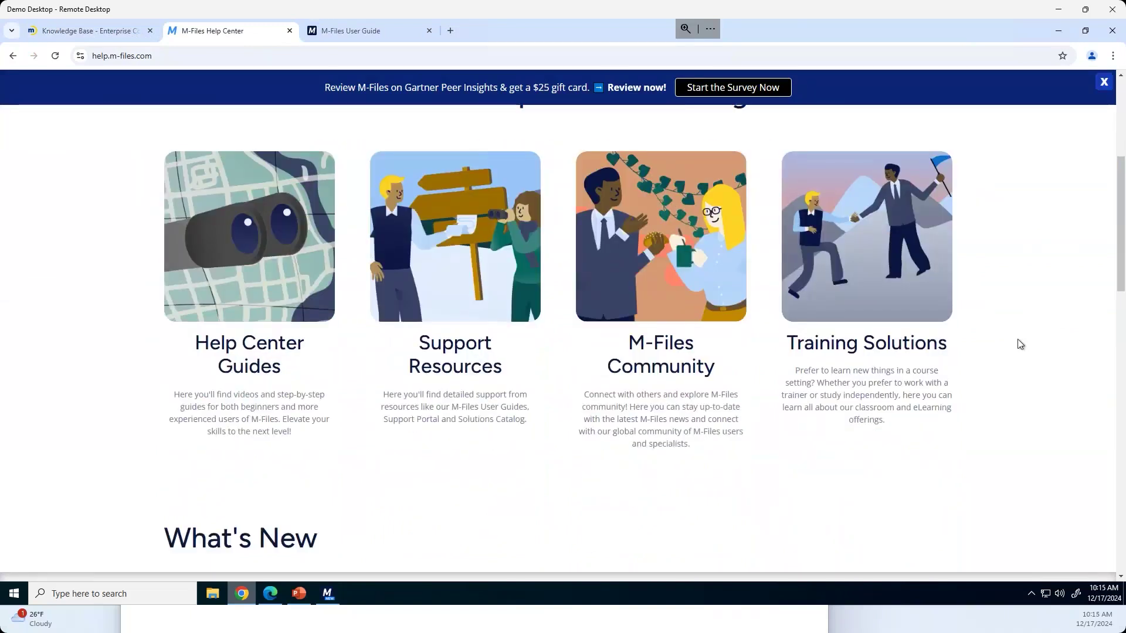
{"action": "scroll", "coordinate": [1021, 345], "scroll_direction": "up", "scroll_amount": 3}
{"action": "scroll", "coordinate": [1021, 344], "scroll_direction": "up", "scroll_amount": 1}
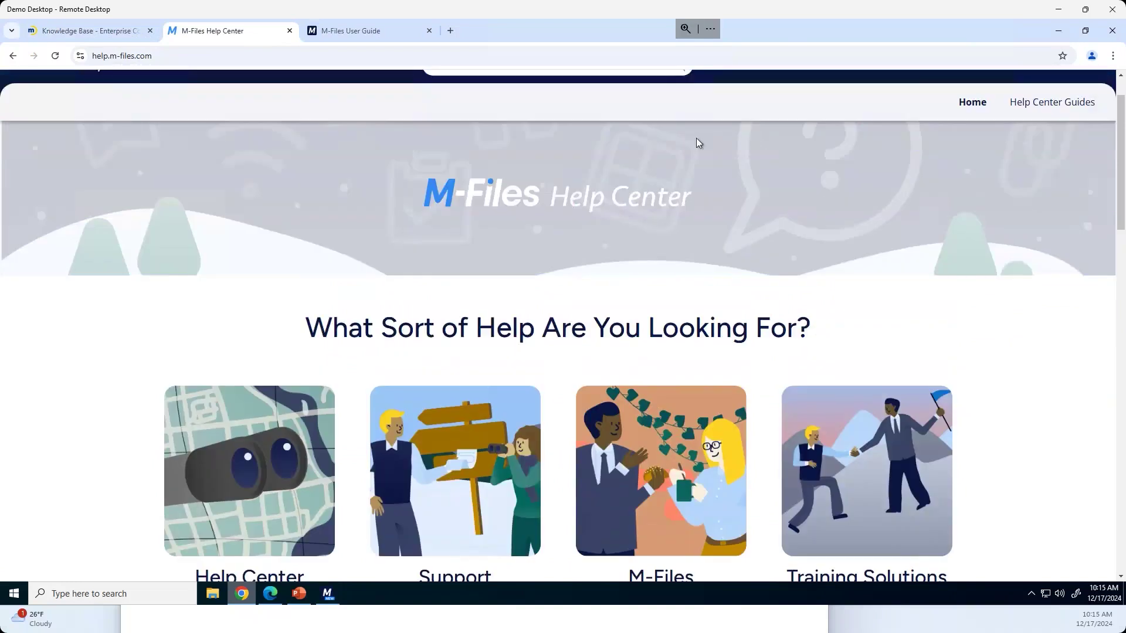
View the M-Files User Guide home page, and minimize the browser to return to M-Files
{"action": "left_click", "coordinate": [377, 32]}
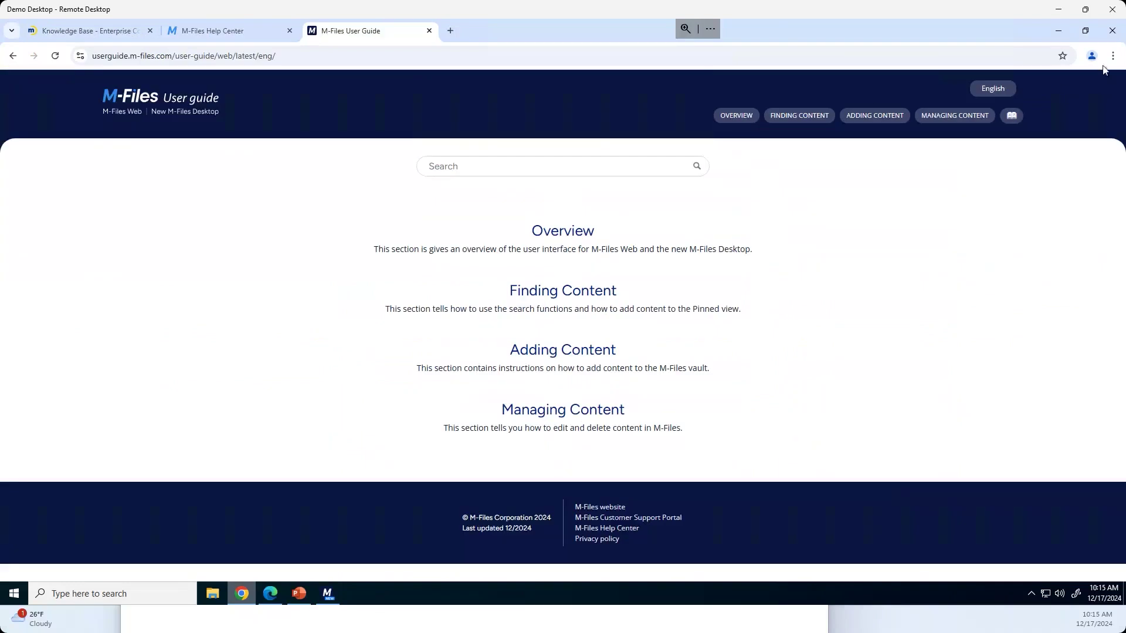
{"action": "left_click", "coordinate": [1059, 32]}
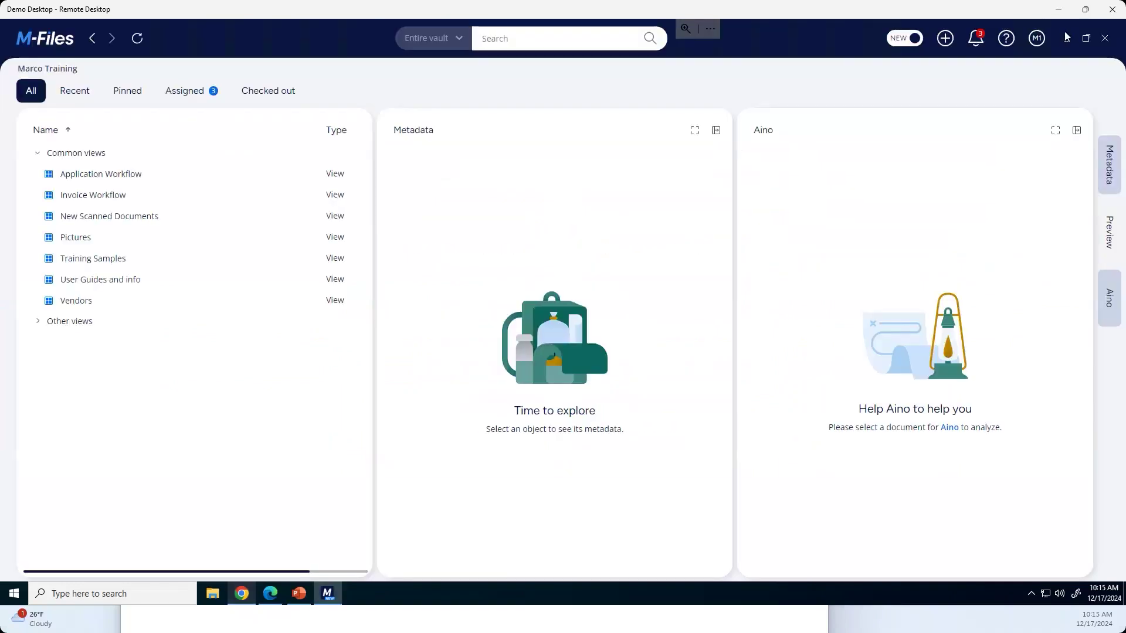
Switch to PowerPoint and start the slide show from the Question and Answer slide
{"action": "left_click", "coordinate": [304, 594]}
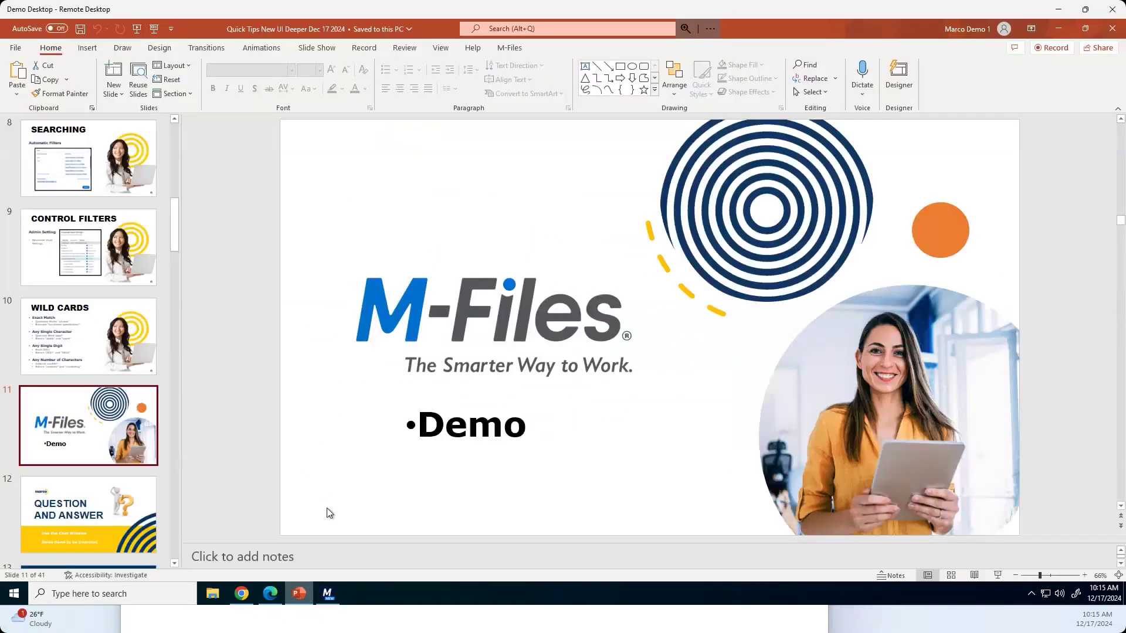
{"action": "left_click", "coordinate": [78, 524]}
{"action": "left_click", "coordinate": [154, 28]}
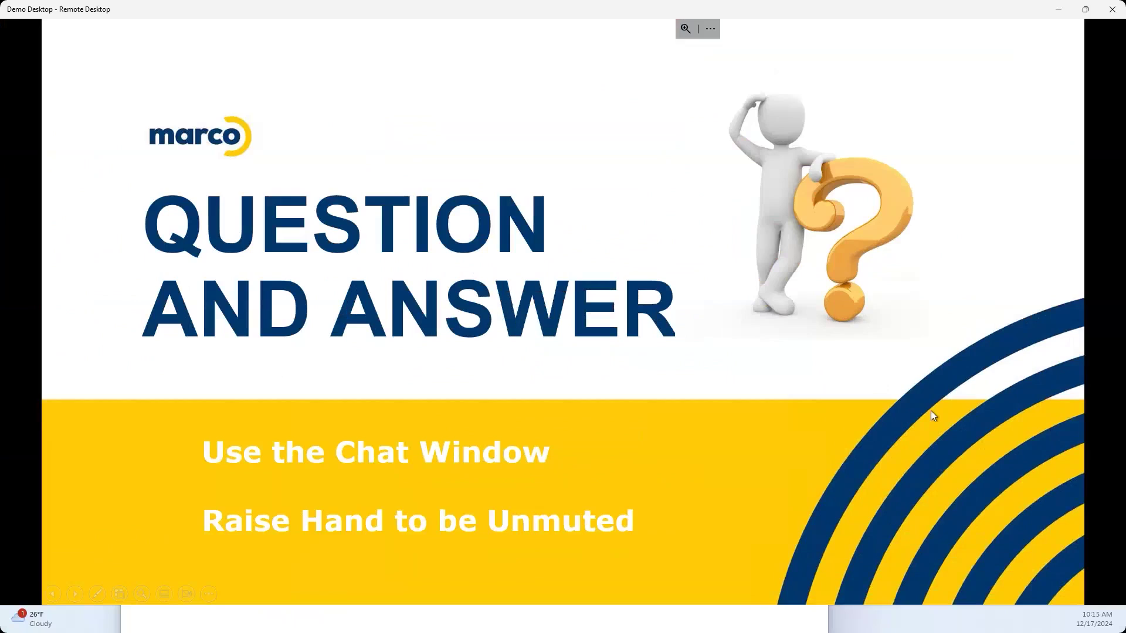